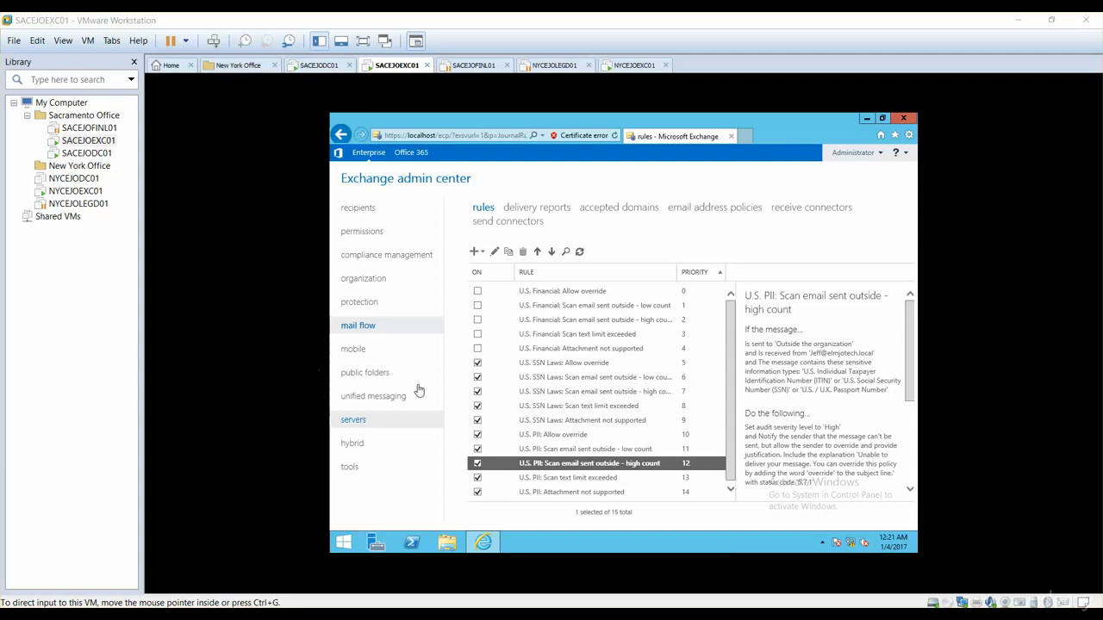
Go to the databases list under servers and start creating a new mailbox database.
left_click(365, 424)
left_click(358, 422)
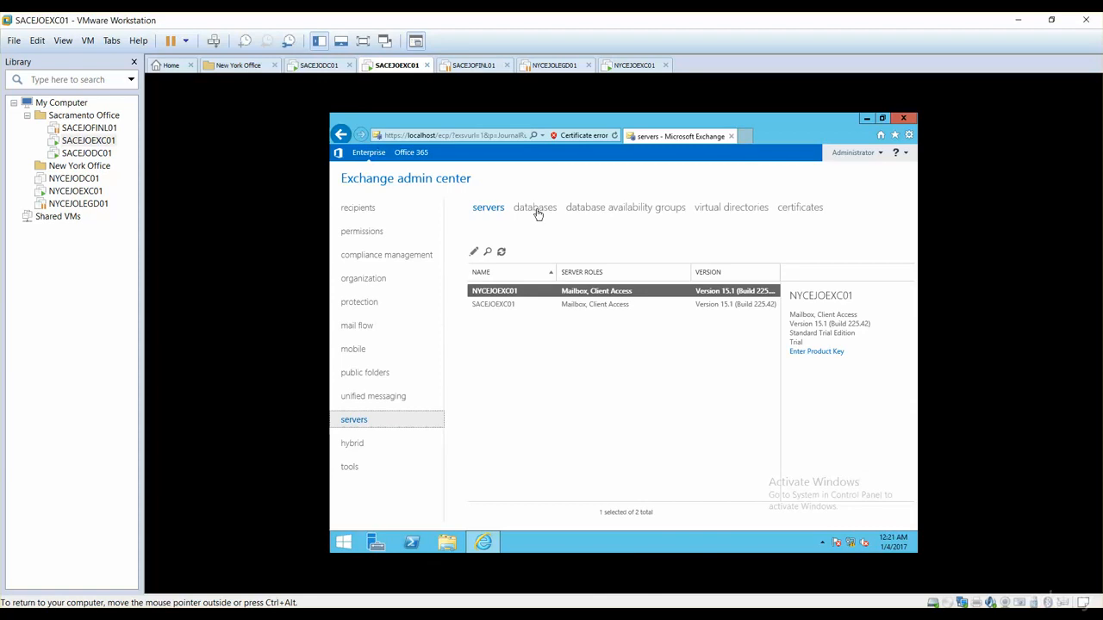
left_click(536, 211)
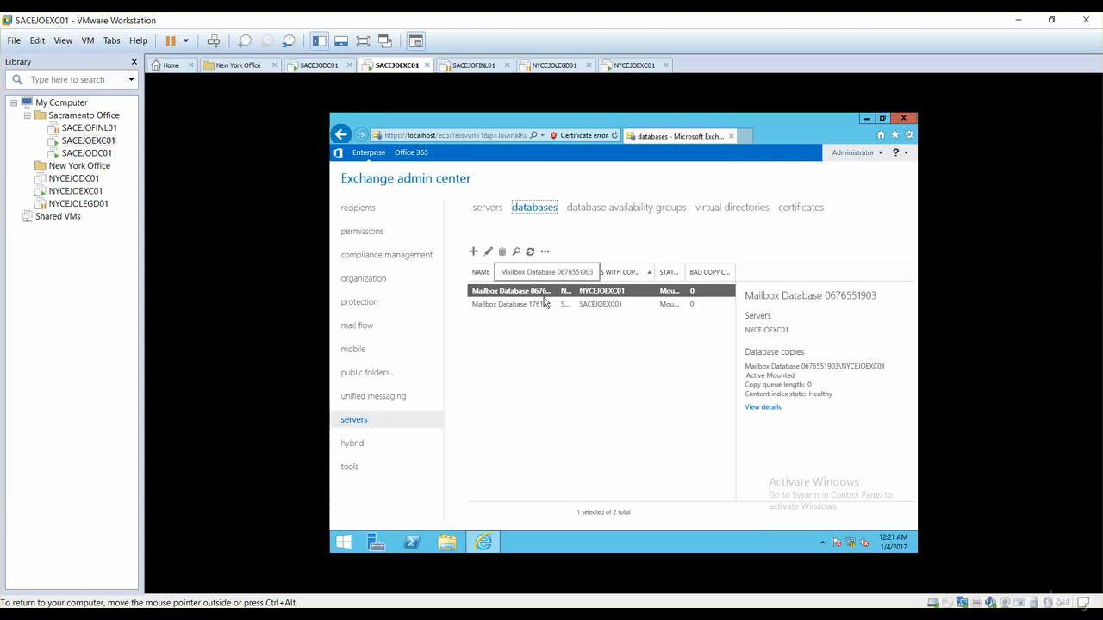
left_click(473, 252)
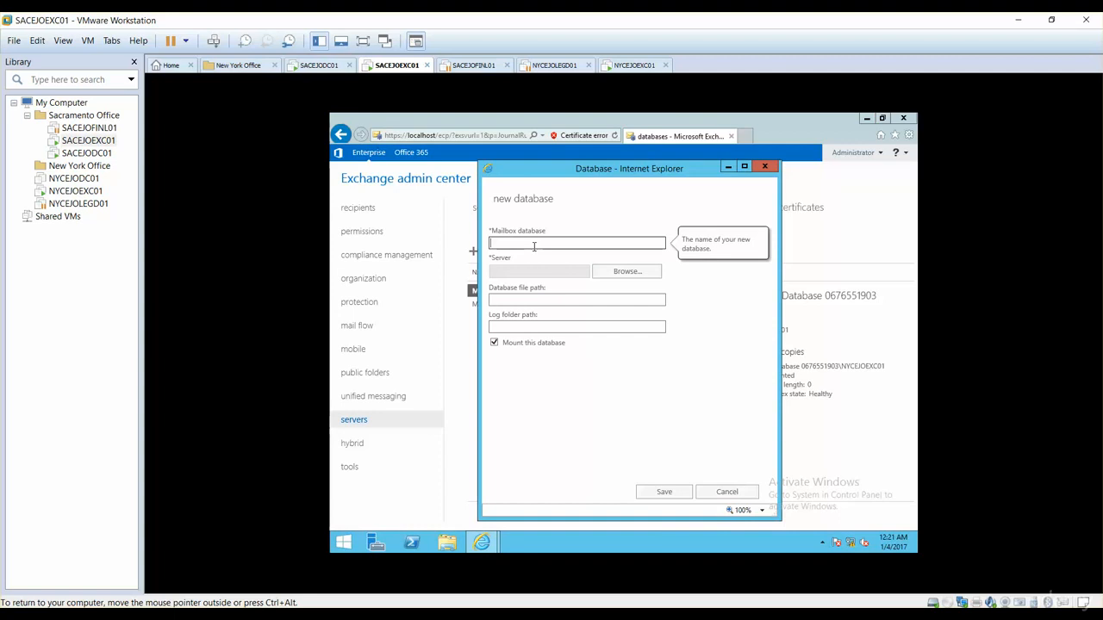
type("Finanace")
key("BackSpace")
key("BackSpace")
key("BackSpace")
key("BackSpace")
key("BackSpace")
key("BackSpace")
key("BackSpace")
key("BackSpace")
type("Sacramento")
key("BackSpace")
key("BackSpace")
key("BackSpace")
key("BackSpace")
key("BackSpace")
key("BackSpace")
key("BackSpace")
key("BackSpace")
key("BackSpace")
Name the new mailbox database MBDB-SACEXCH01.
type("MBDB-SACDB")
key("BackSpace")
key("BackSpace")
type("EXCHDB0")
key("BackSpace")
key("BackSpace")
key("BackSpace")
key("BackSpace")
type("H01")
key("BackSpace")
key("BackSpace")
key("BackSpace")
type("H")
Assign SACEJOEXC01 as the server that hosts the new mailbox database.
left_click(603, 272)
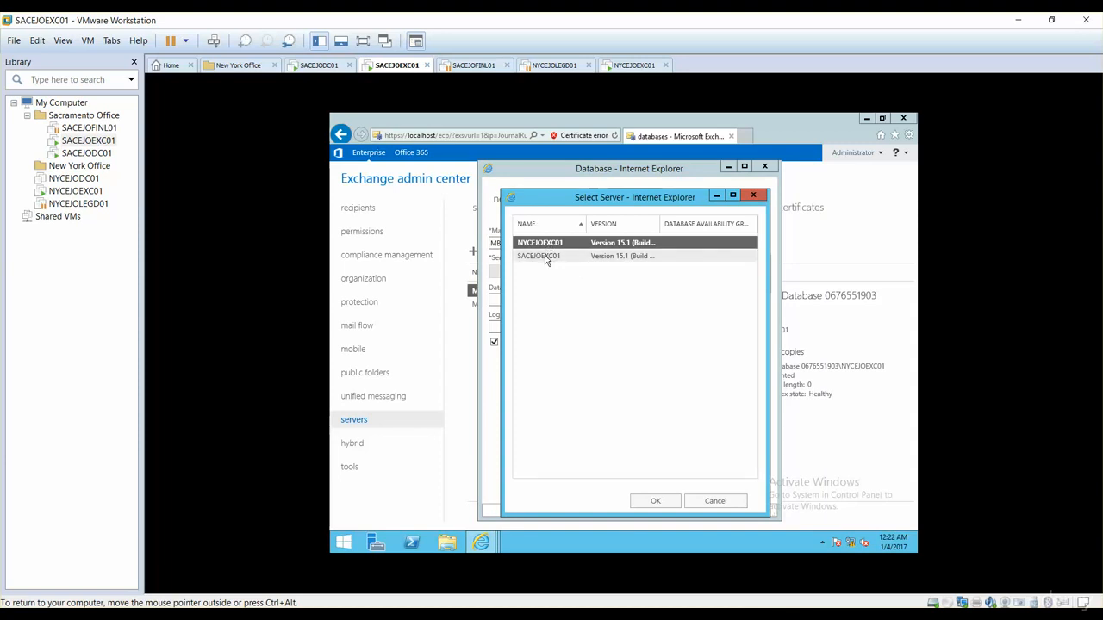
left_click(546, 256)
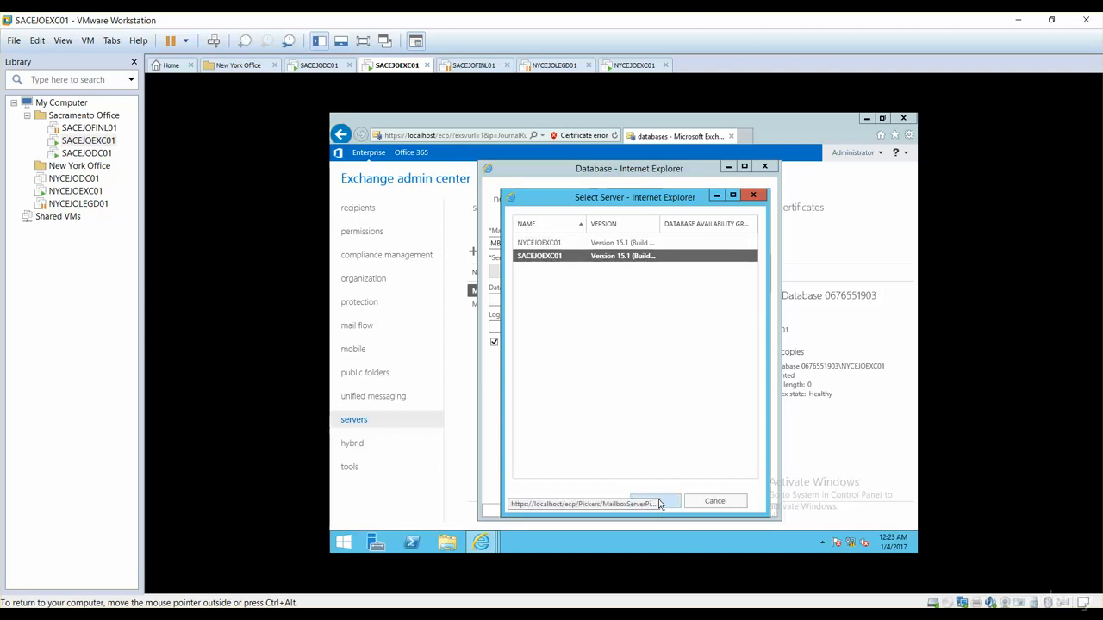
left_click(549, 245)
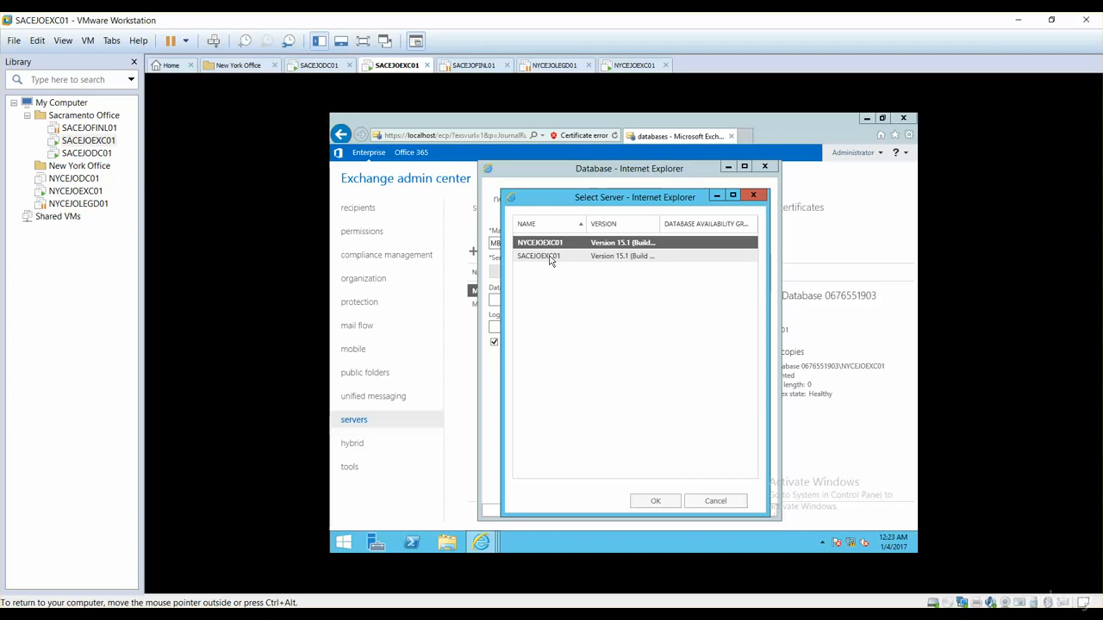
left_click(551, 258)
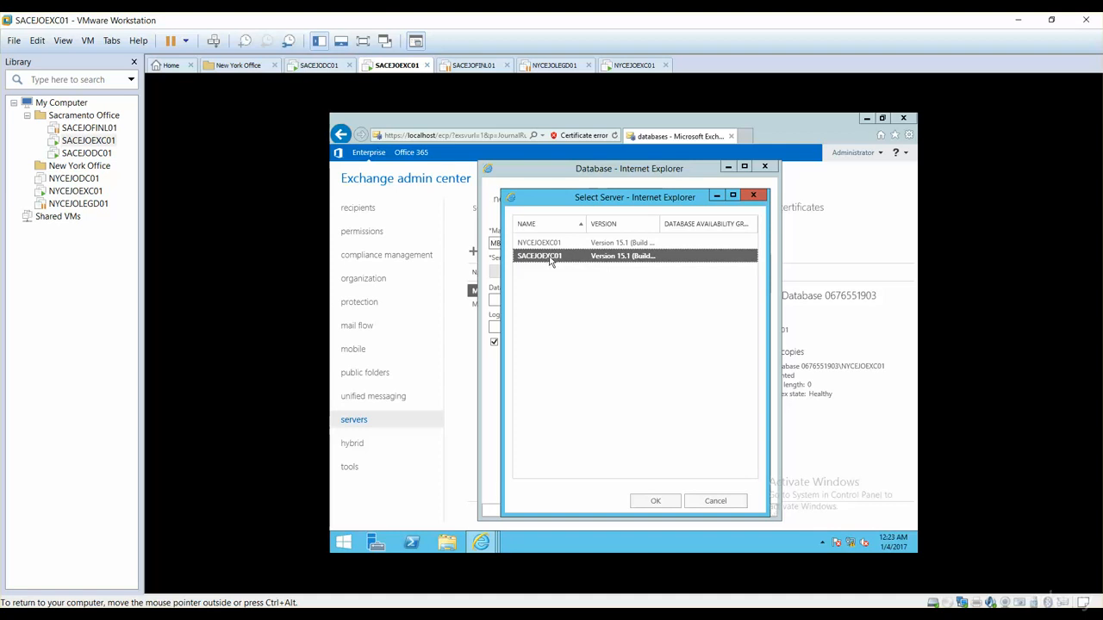
left_click(642, 500)
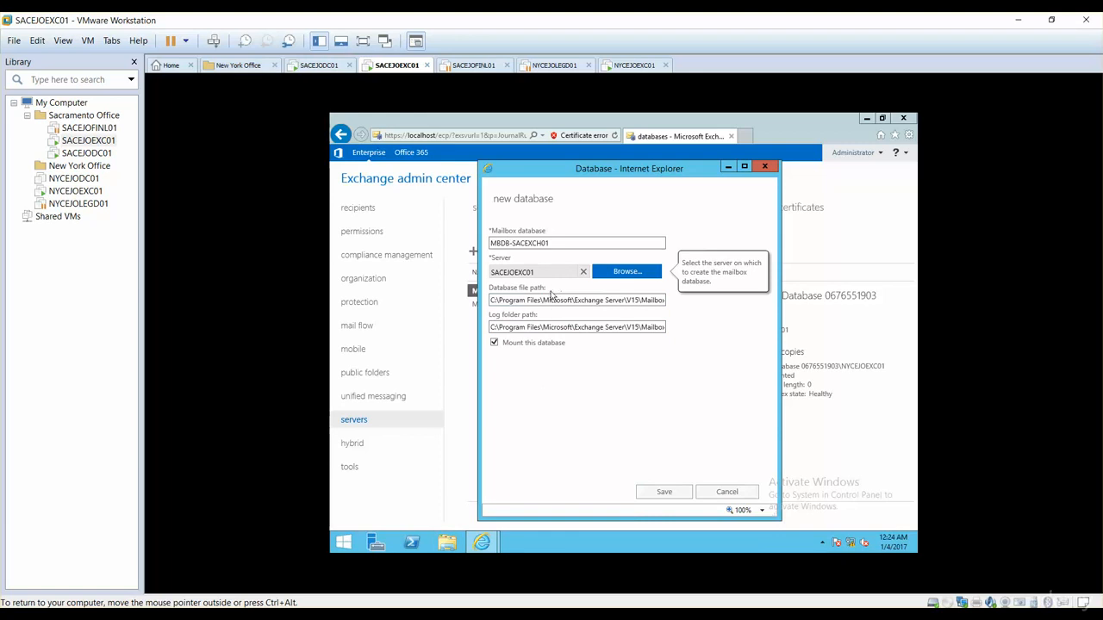
Check the server's available drives in File Explorer, and return to the database name in the new database form.
left_click(448, 541)
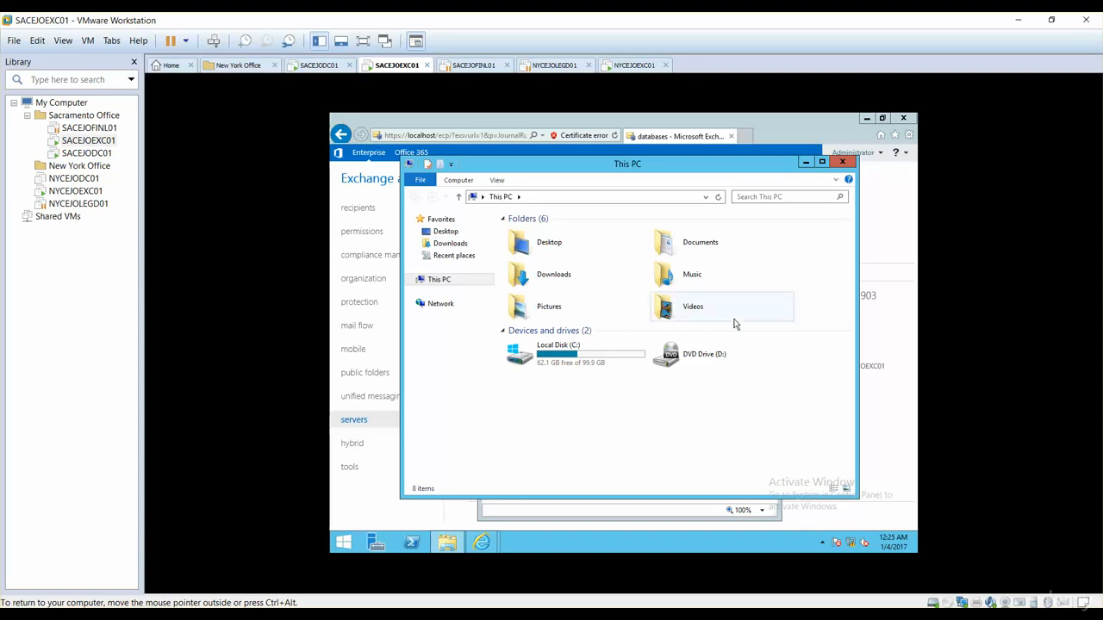
left_click(806, 165)
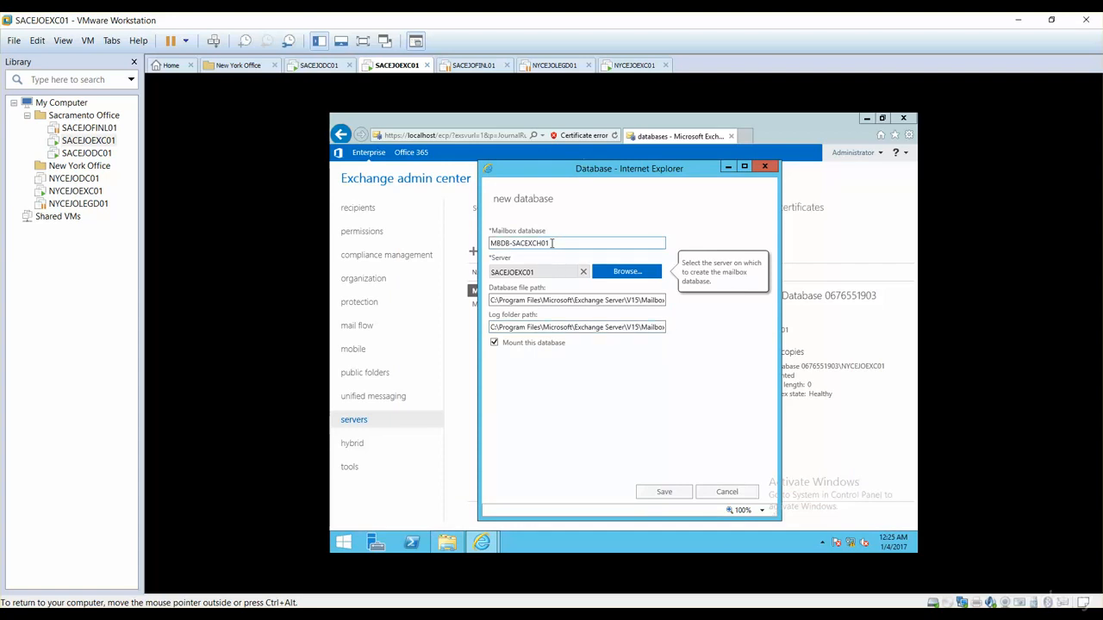
left_click_drag(553, 243, 495, 234)
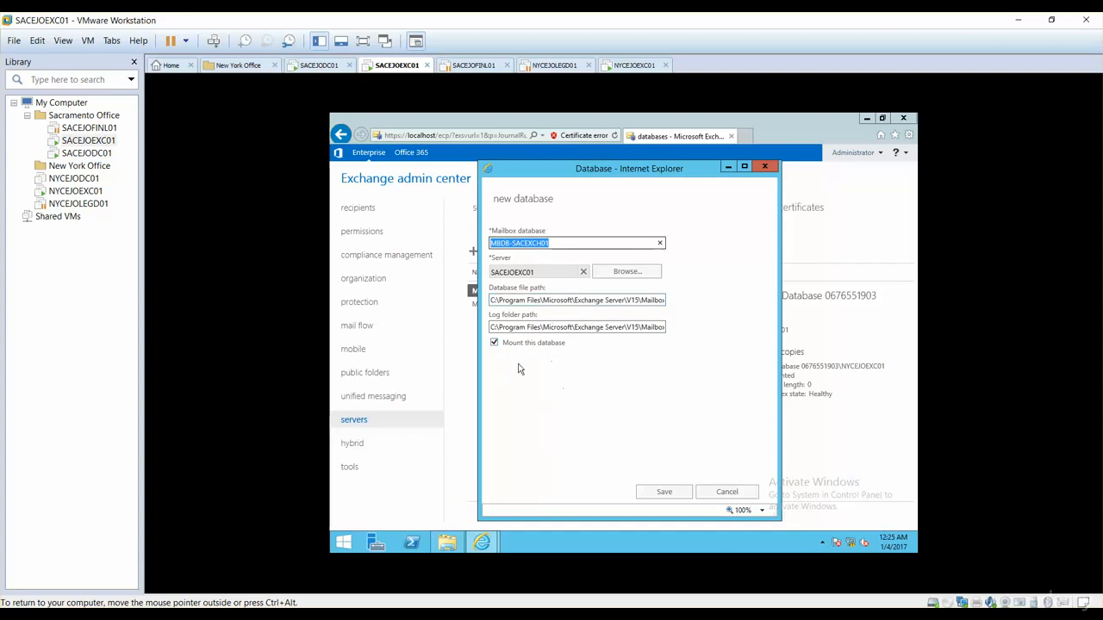
Save the new mailbox database with its default file and log paths and mounting enabled, and dismiss the notice.
left_click(661, 492)
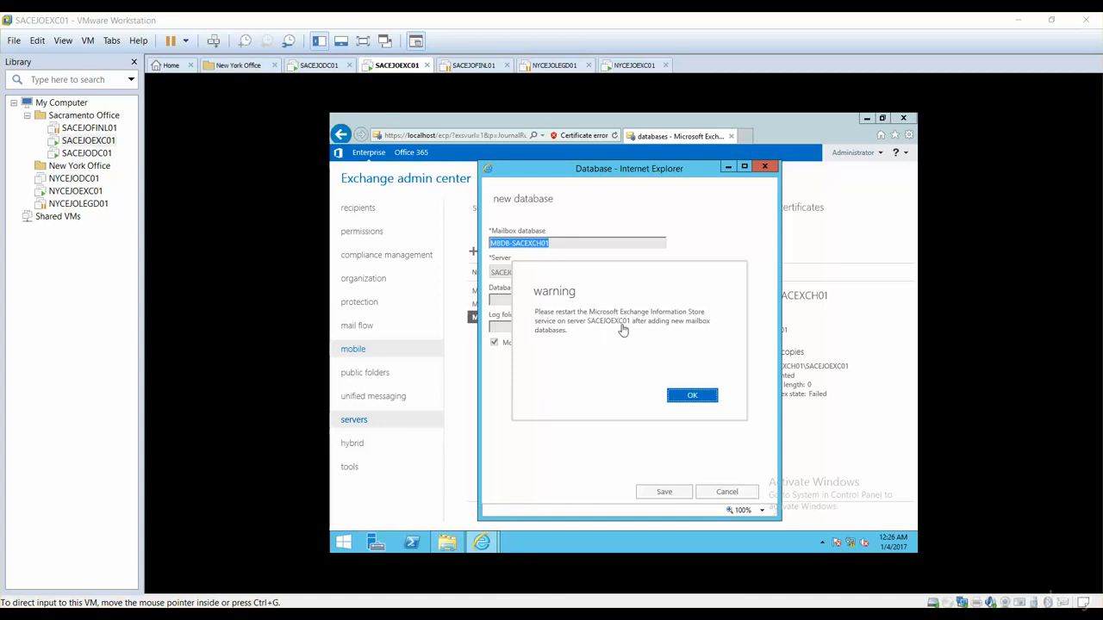
left_click(685, 399)
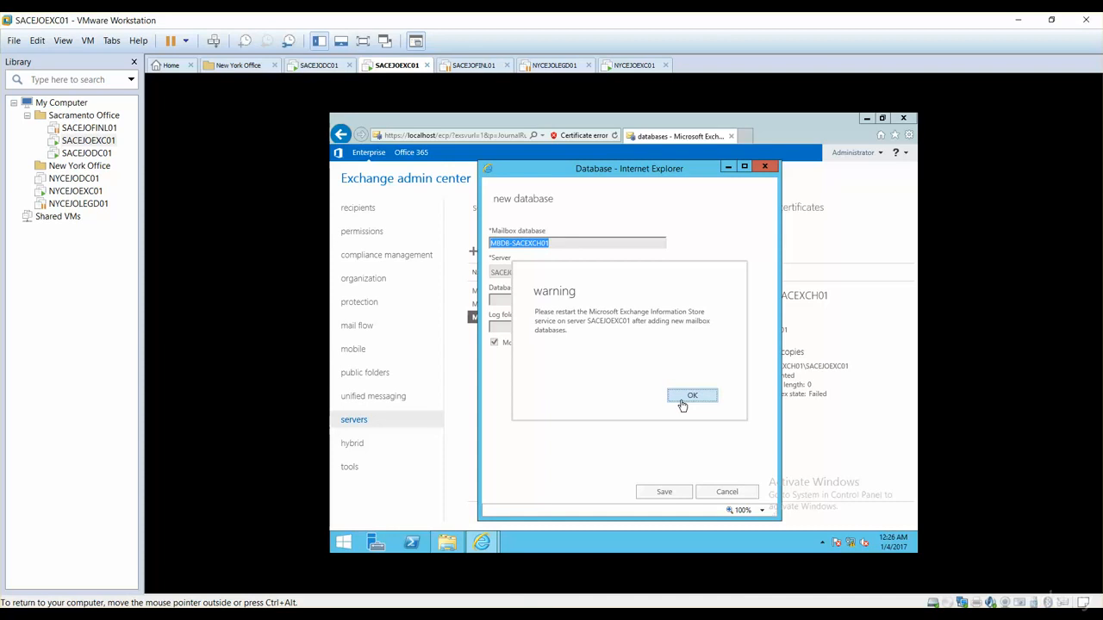
left_click(681, 402)
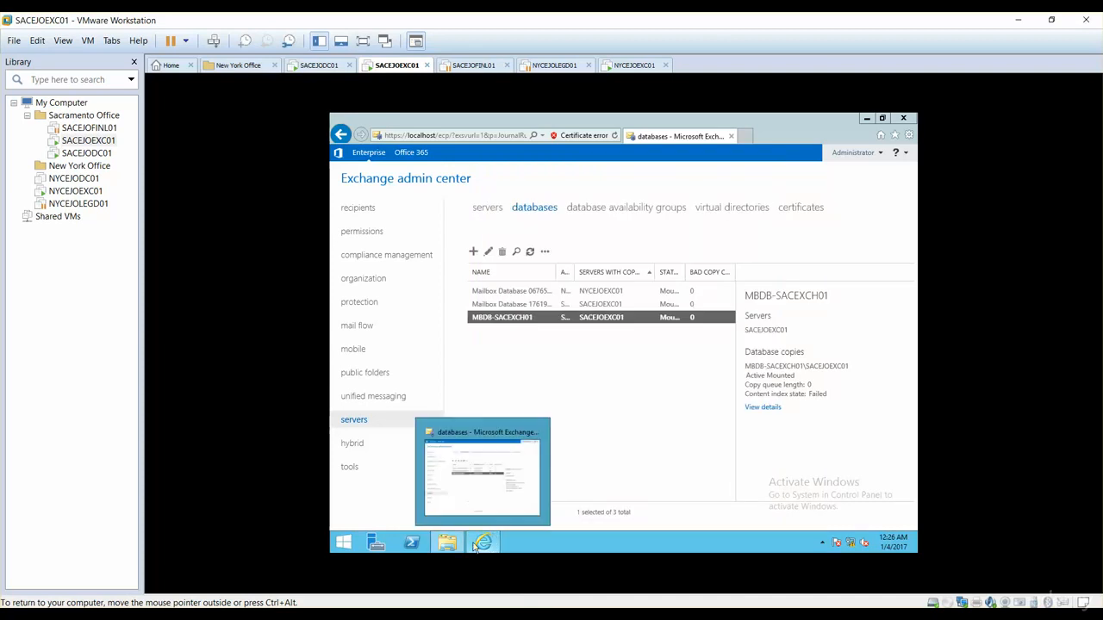
Open the Services console from the server's Administrative Tools.
left_click(344, 545)
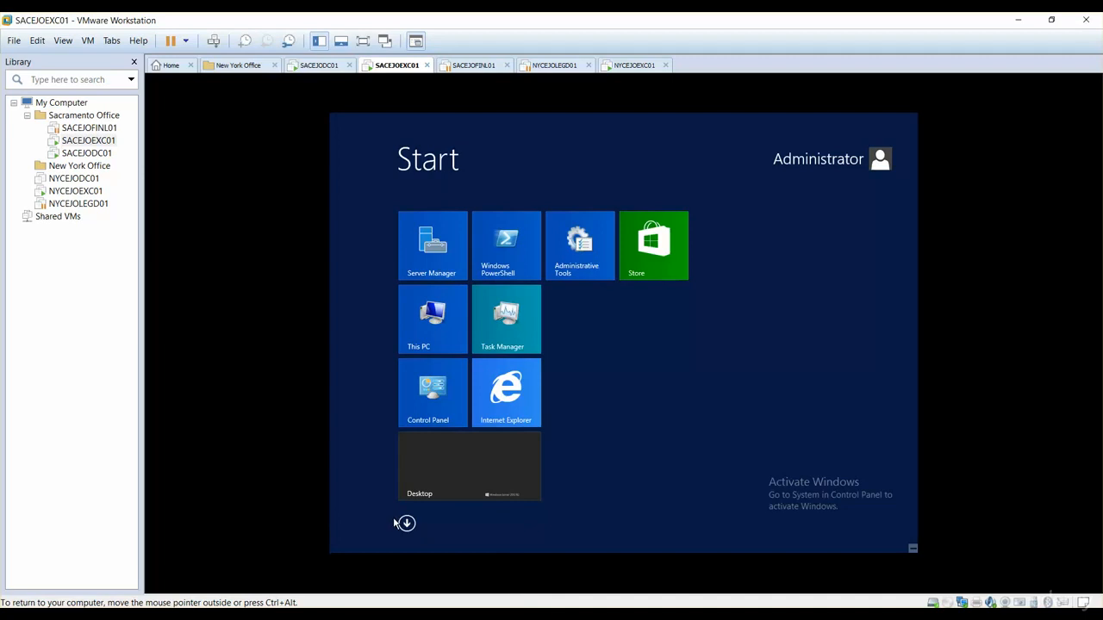
left_click(569, 263)
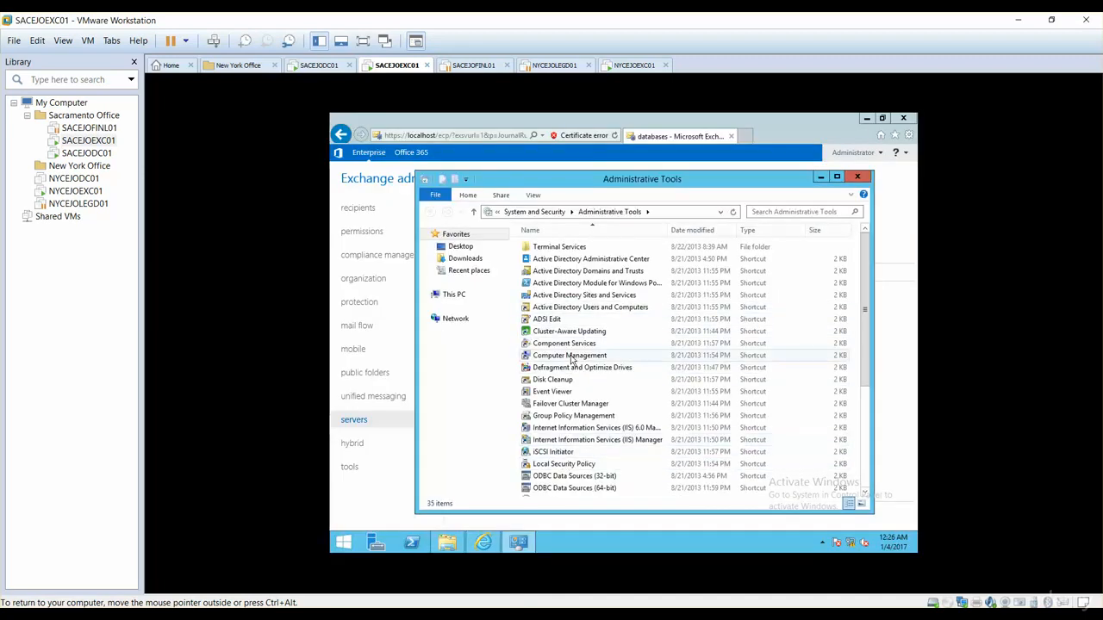
left_click(556, 389)
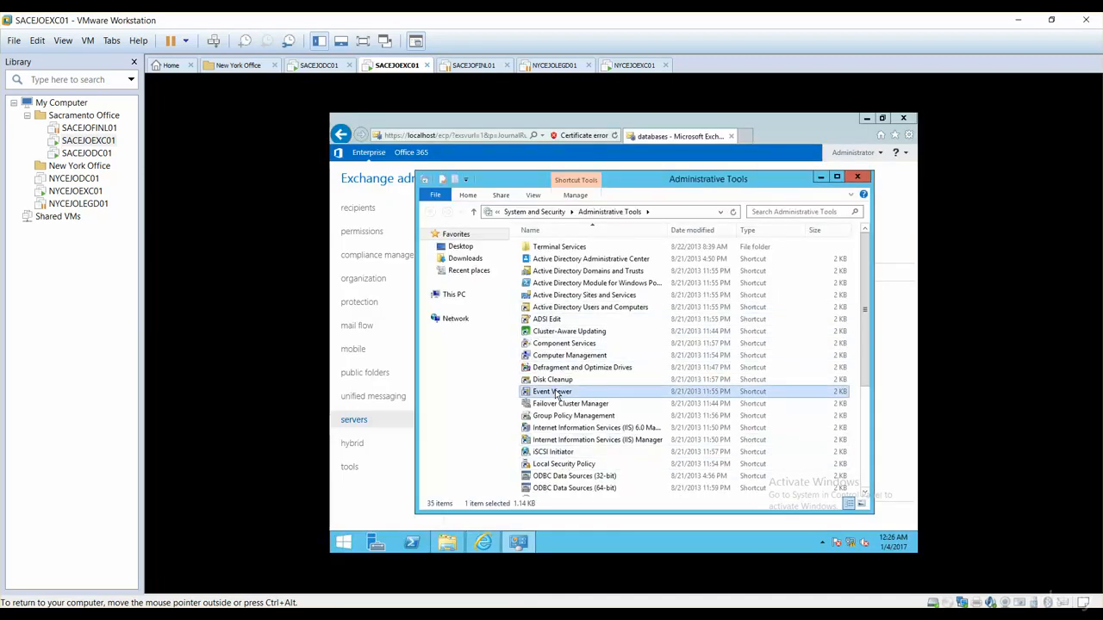
key("s")
left_click(556, 382)
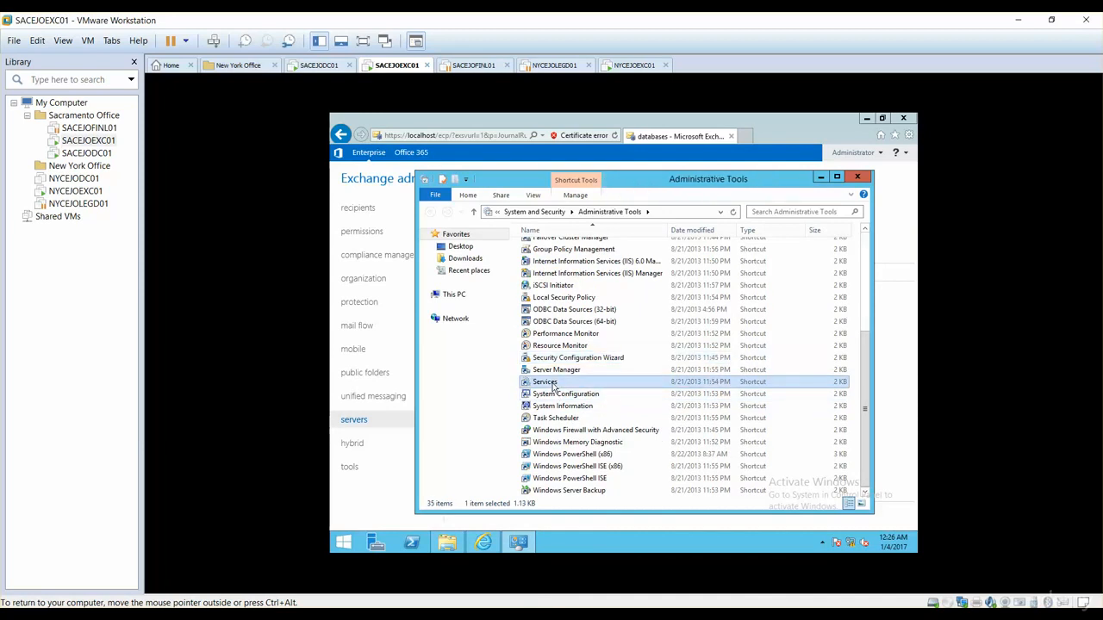
key("Return")
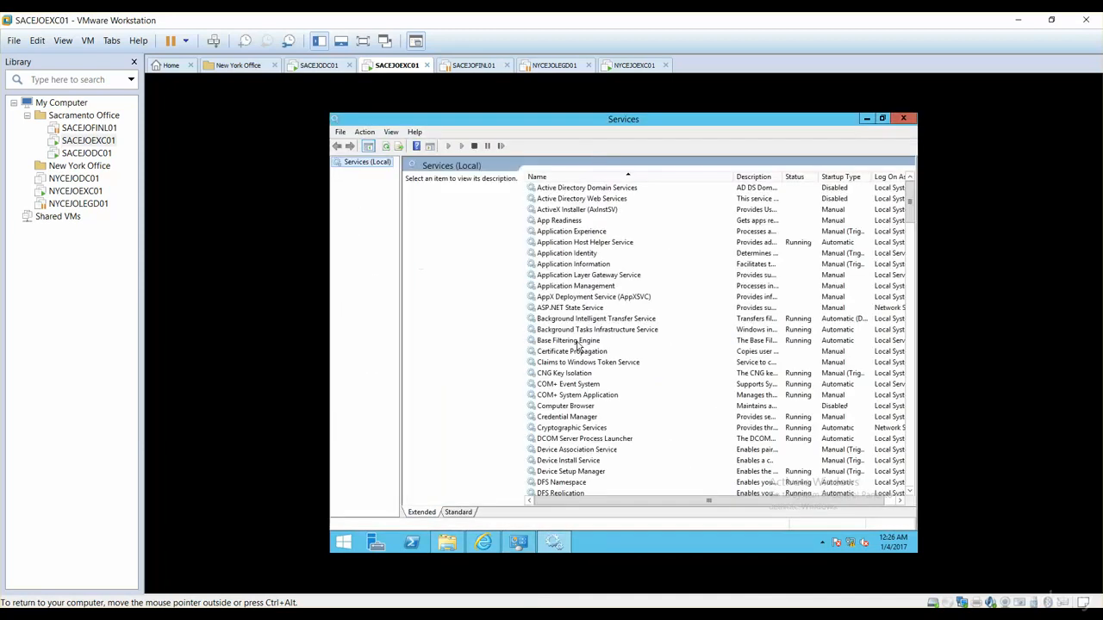
Restart the Microsoft Exchange Information Store service.
left_click(580, 365)
key("m")
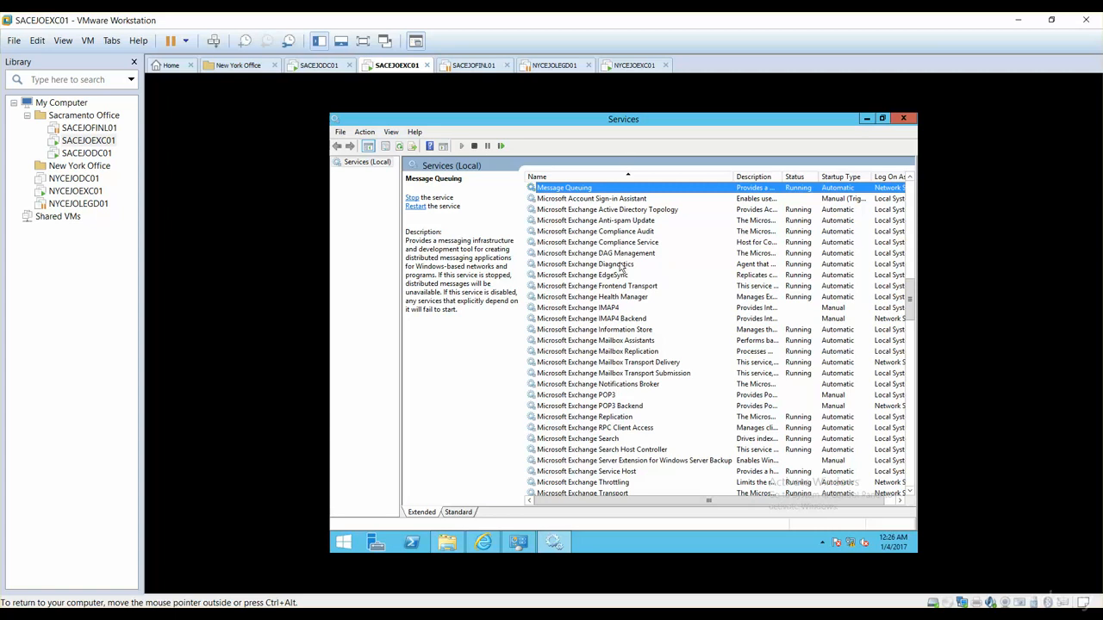
left_click(627, 342)
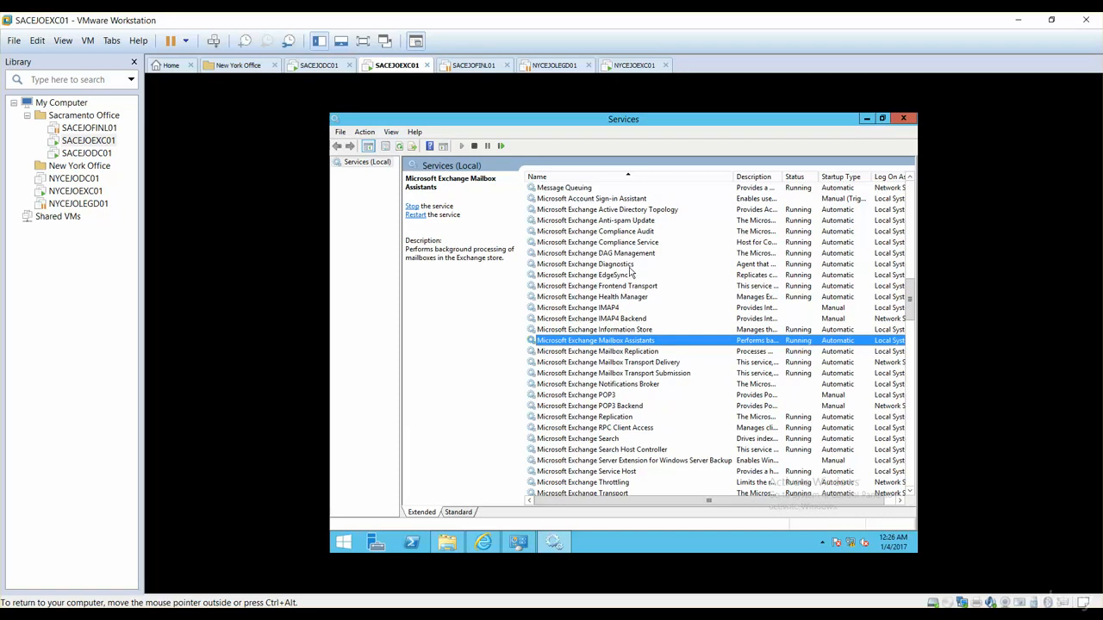
left_click(605, 332)
left_click(417, 216)
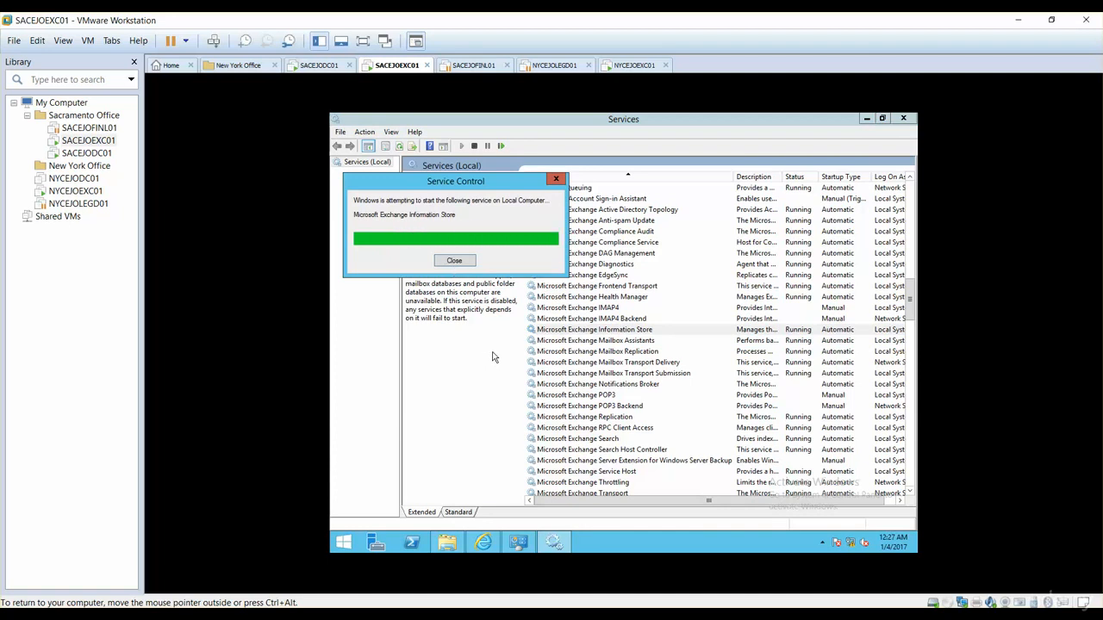
Return to the Exchange admin center databases list and bring up the details of MBDB-SACEXCH01.
left_click(866, 119)
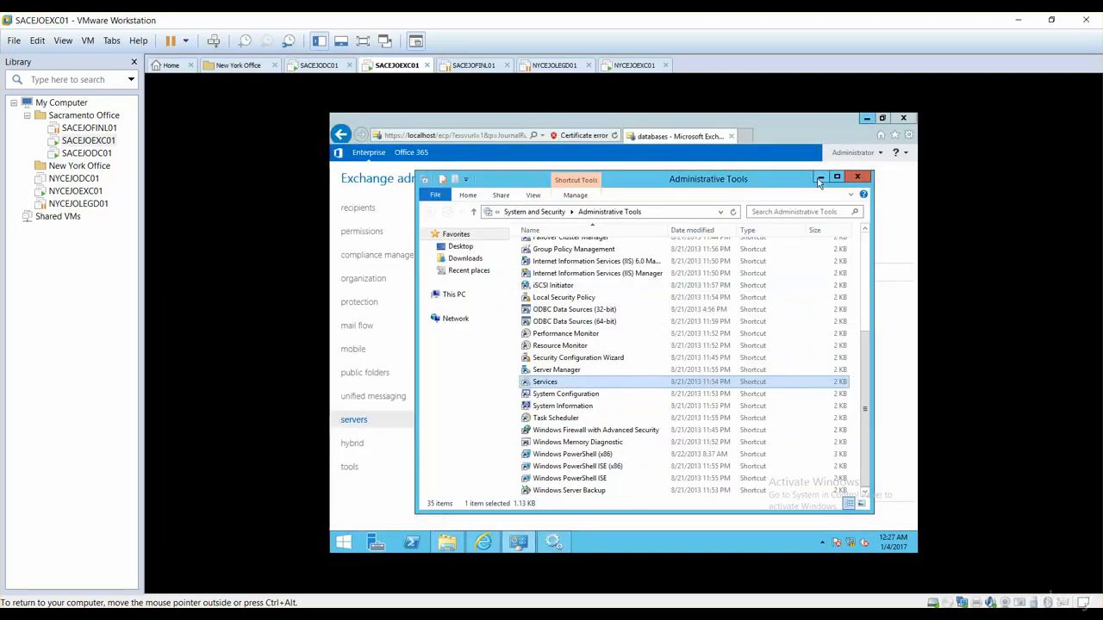
left_click(820, 176)
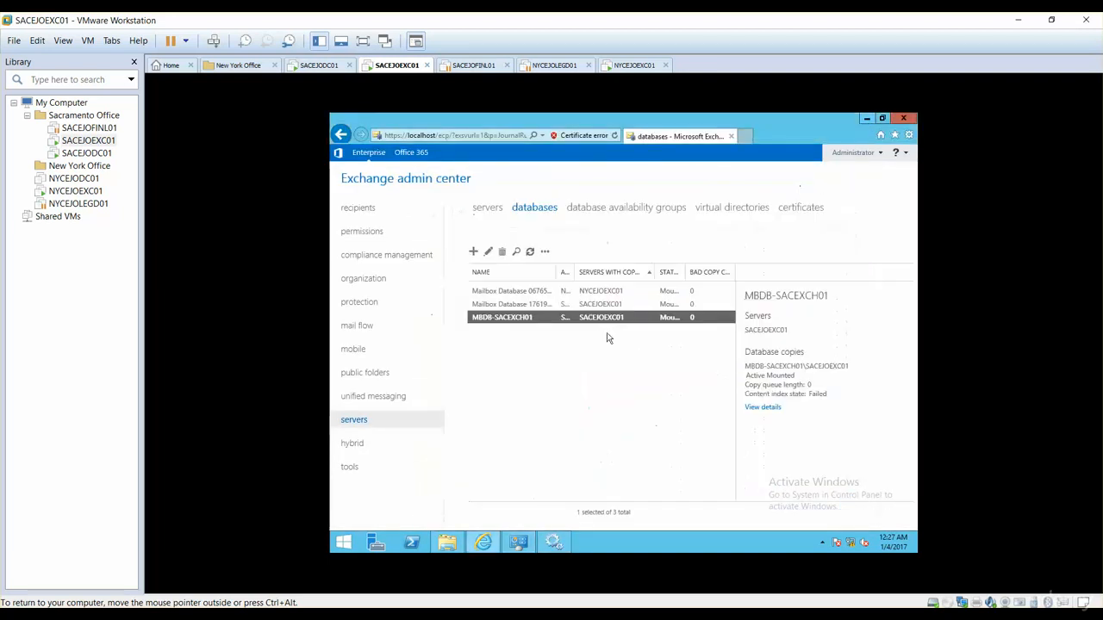
left_click(545, 355)
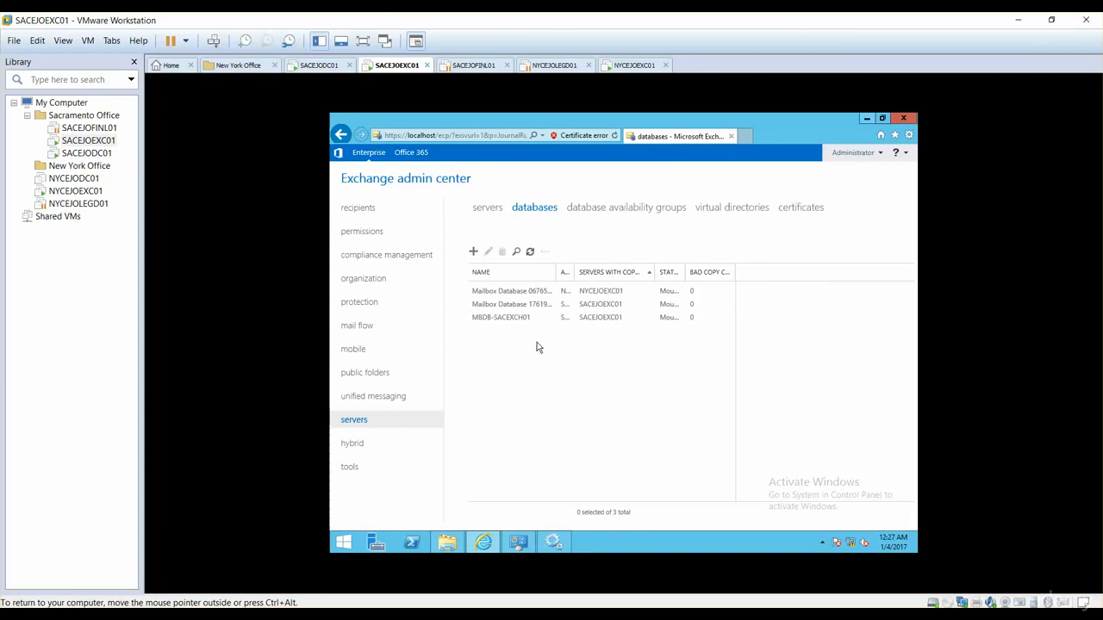
left_click(522, 320)
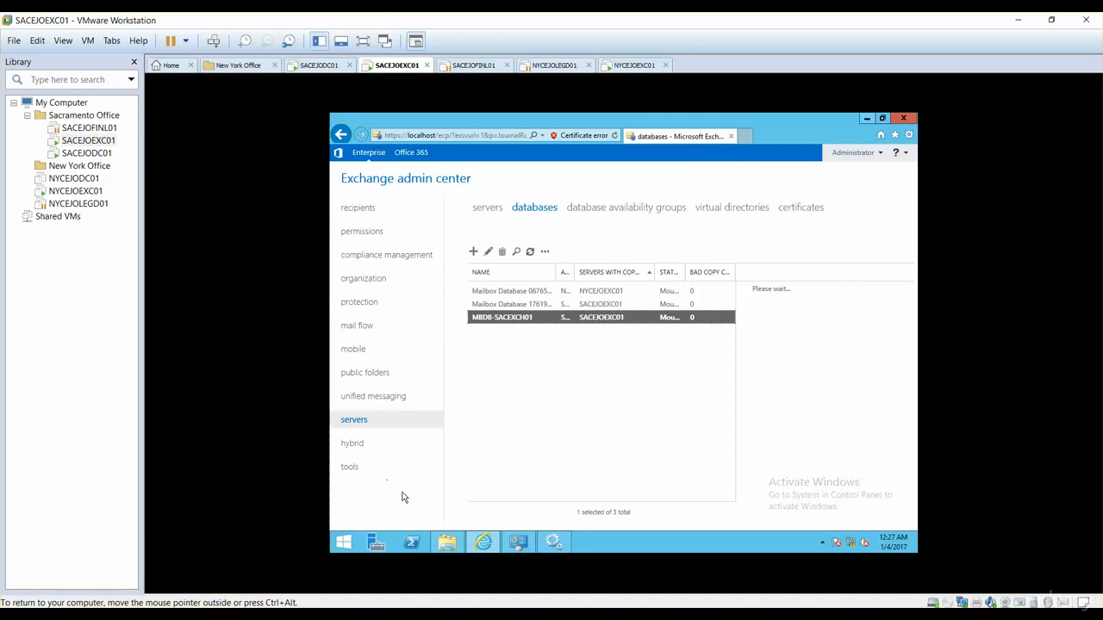
In File Explorer, browse to C:\Program Files\Microsoft\Exchange Server\V15\Mailbox to examine the mailbox database folders.
left_click(447, 543)
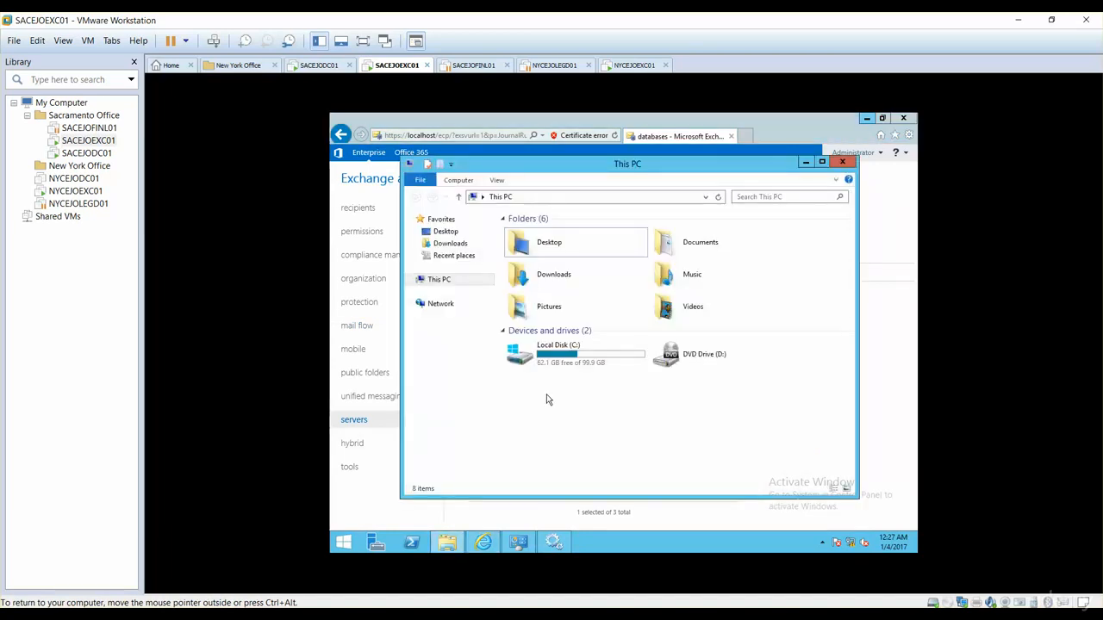
left_click(581, 360)
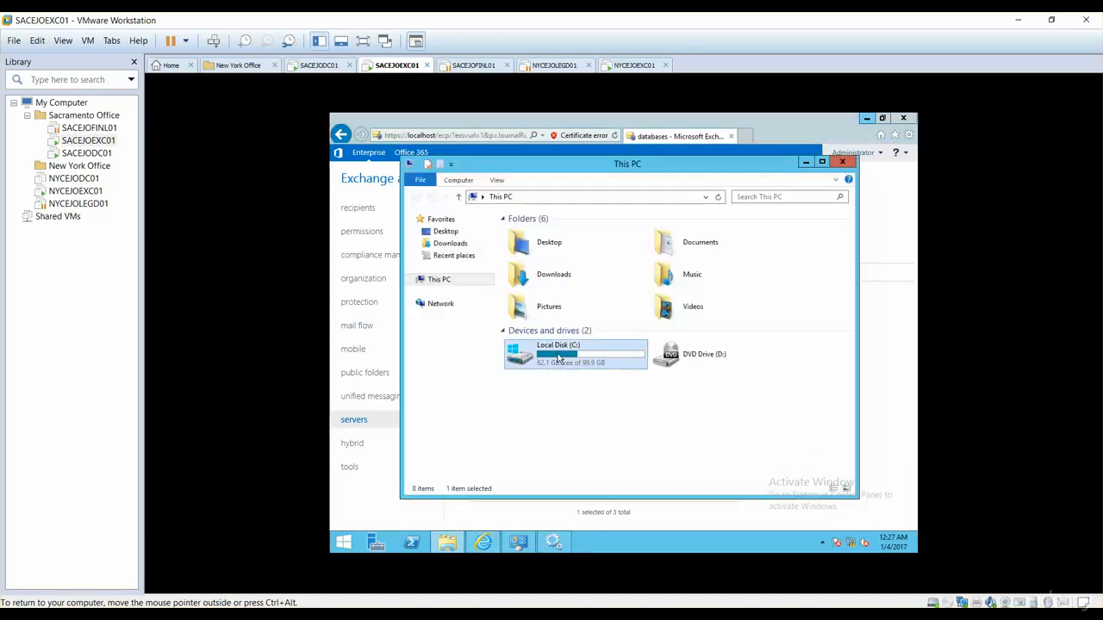
double_click(558, 358)
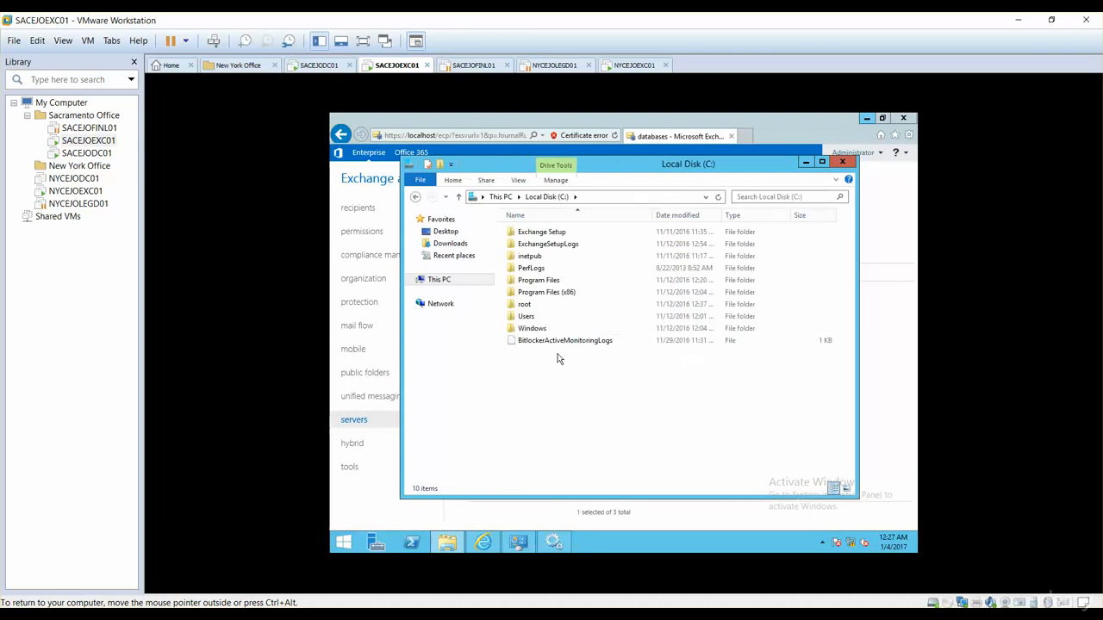
double_click(541, 281)
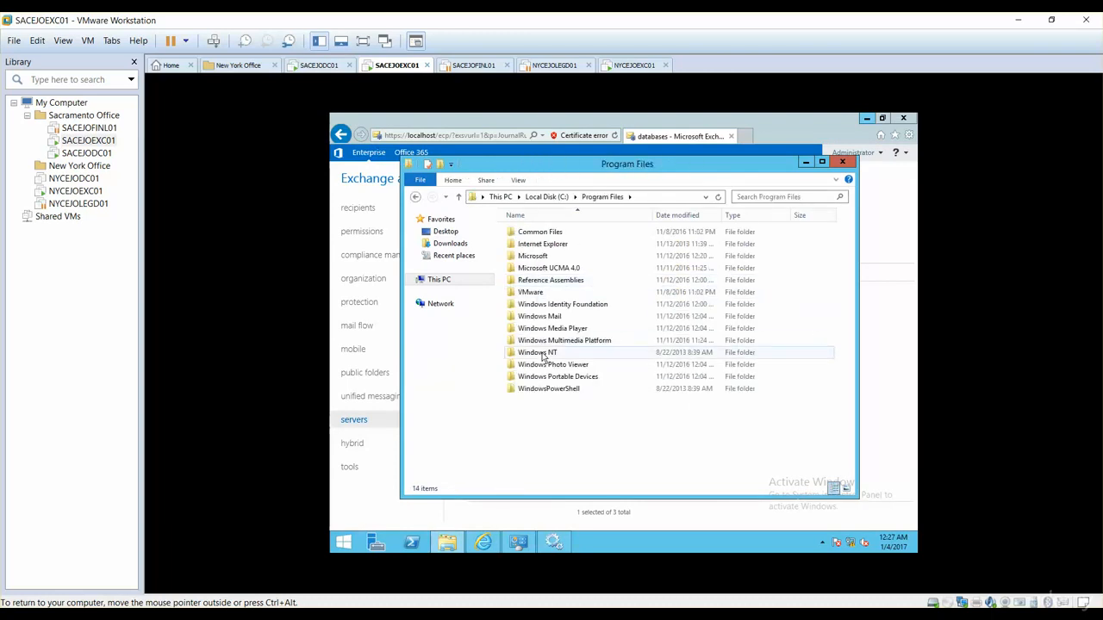
double_click(534, 257)
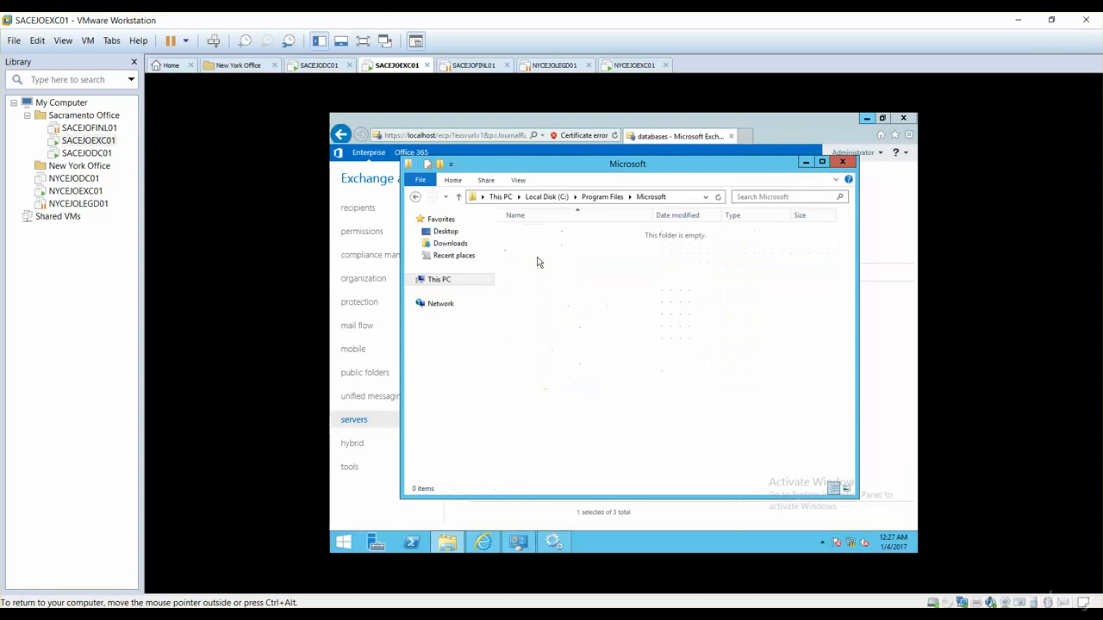
left_click(526, 236)
double_click(526, 236)
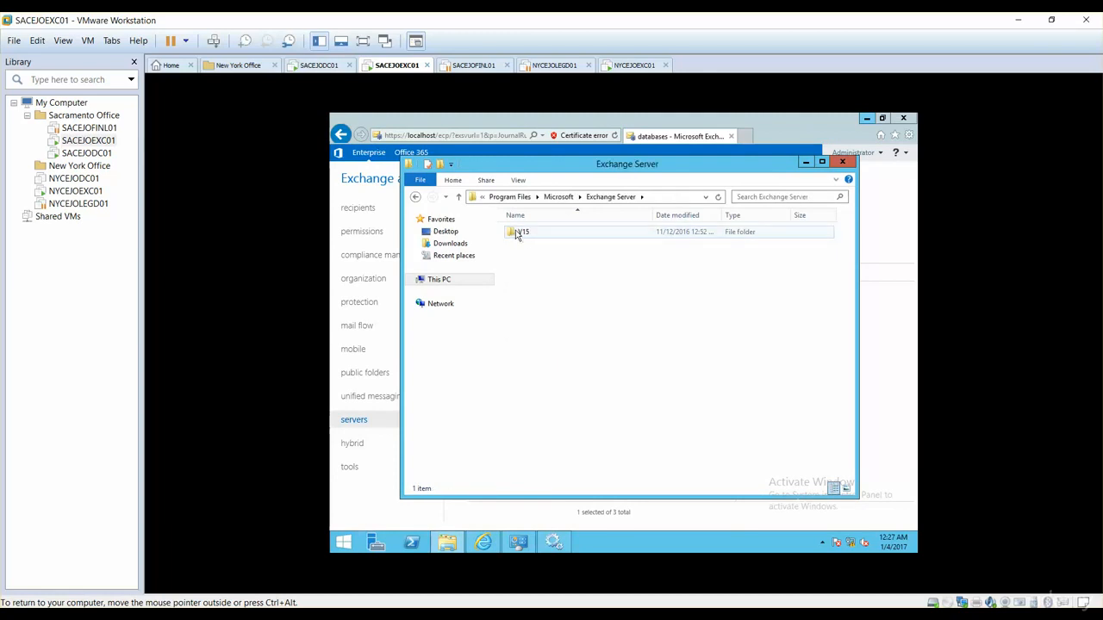
left_click(514, 229)
double_click(513, 227)
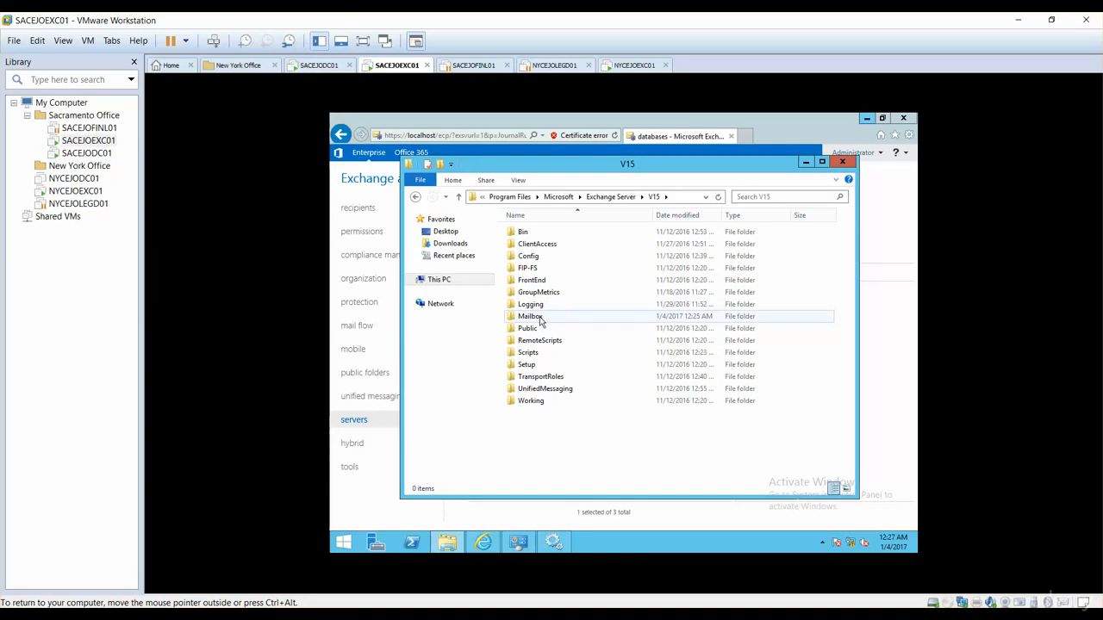
left_click(517, 319)
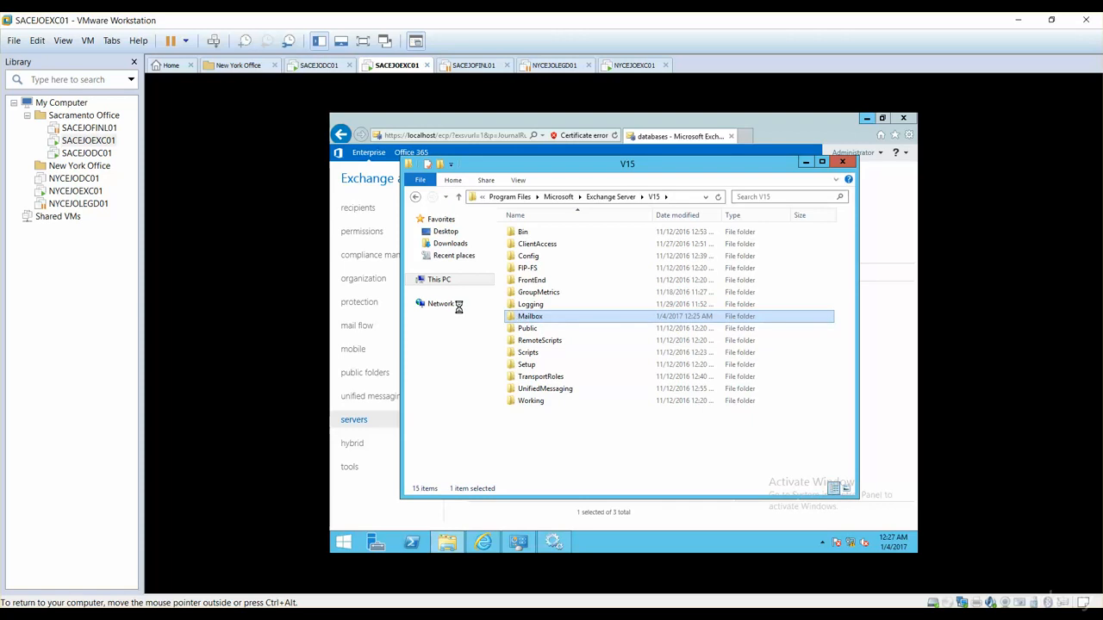
double_click(530, 317)
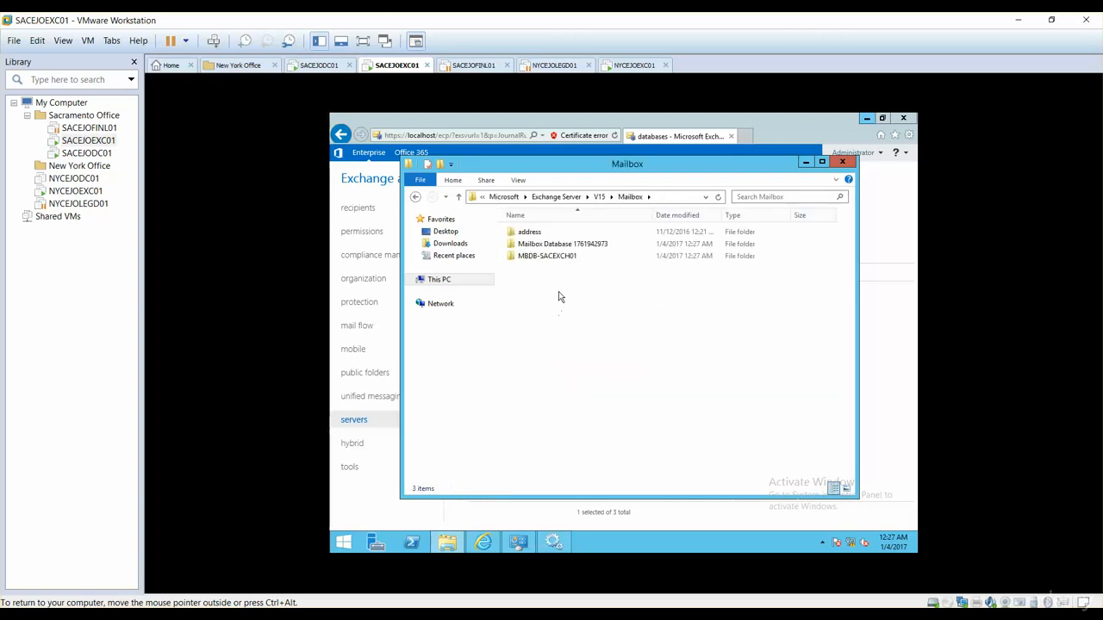
Open the MBDB-SACEXCH01 folder and examine its files, including MBDB-SACEXCH01.edb and the contents of its subfolder.
left_click(535, 257)
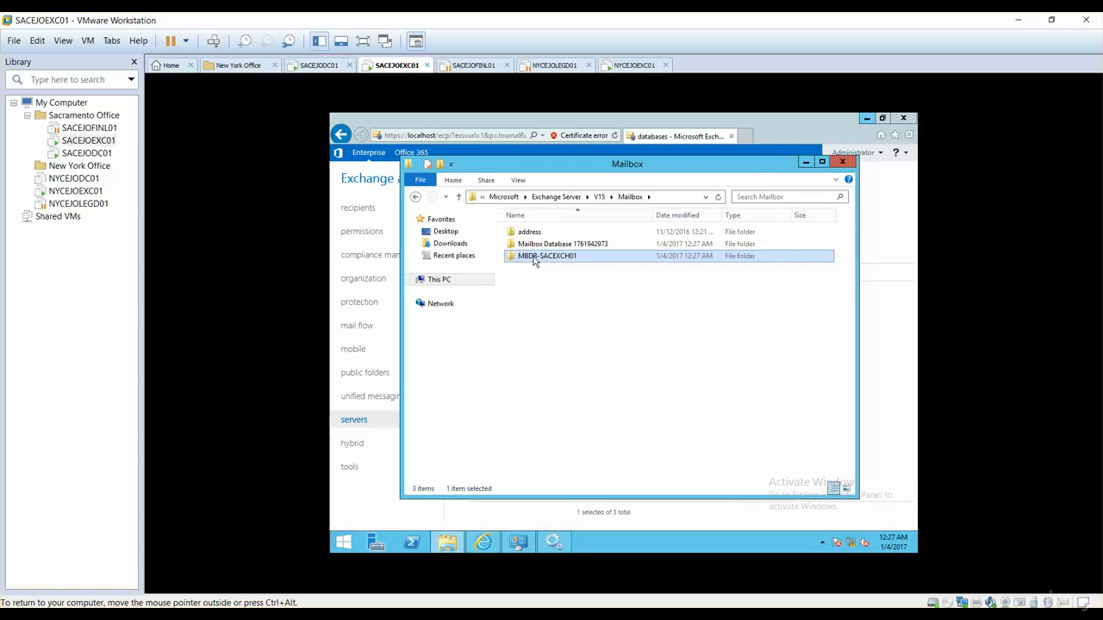
mouse_move(535, 264)
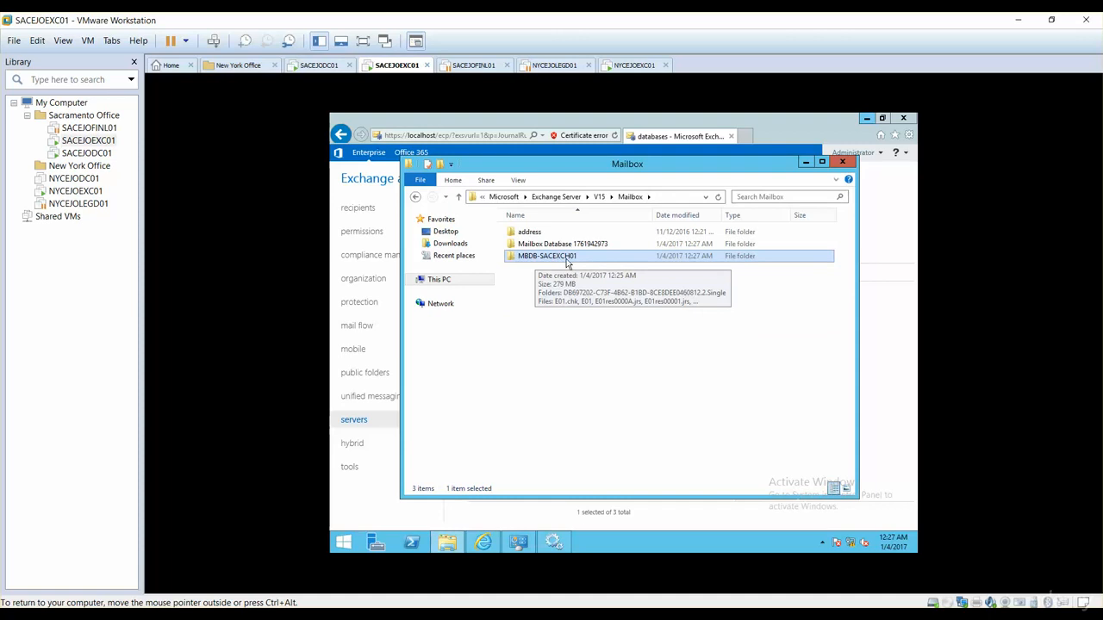
double_click(561, 263)
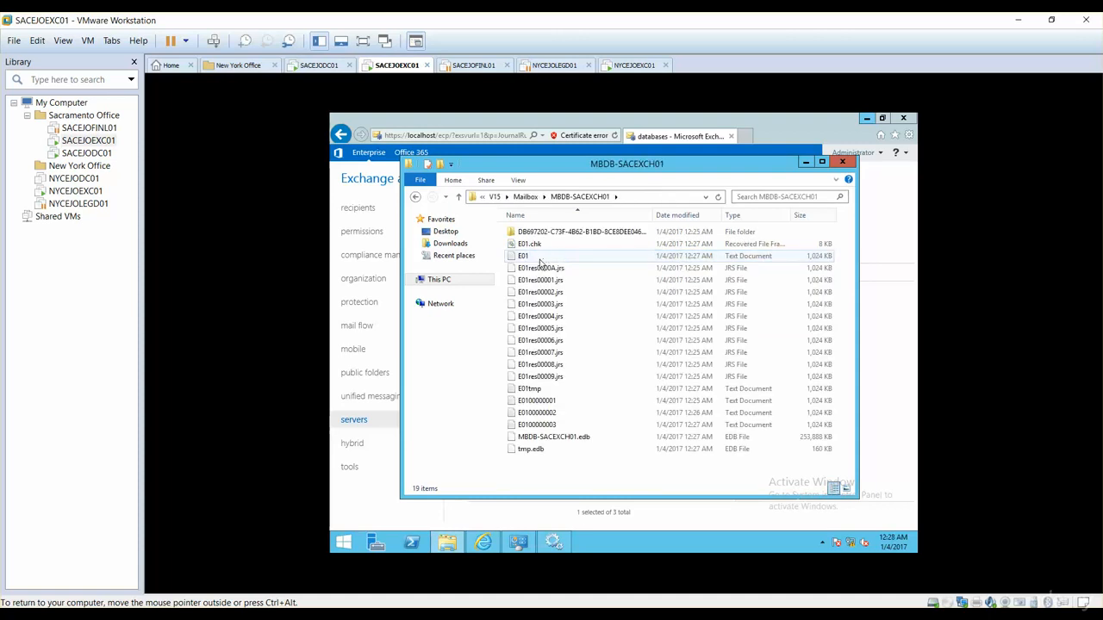
left_click(583, 441)
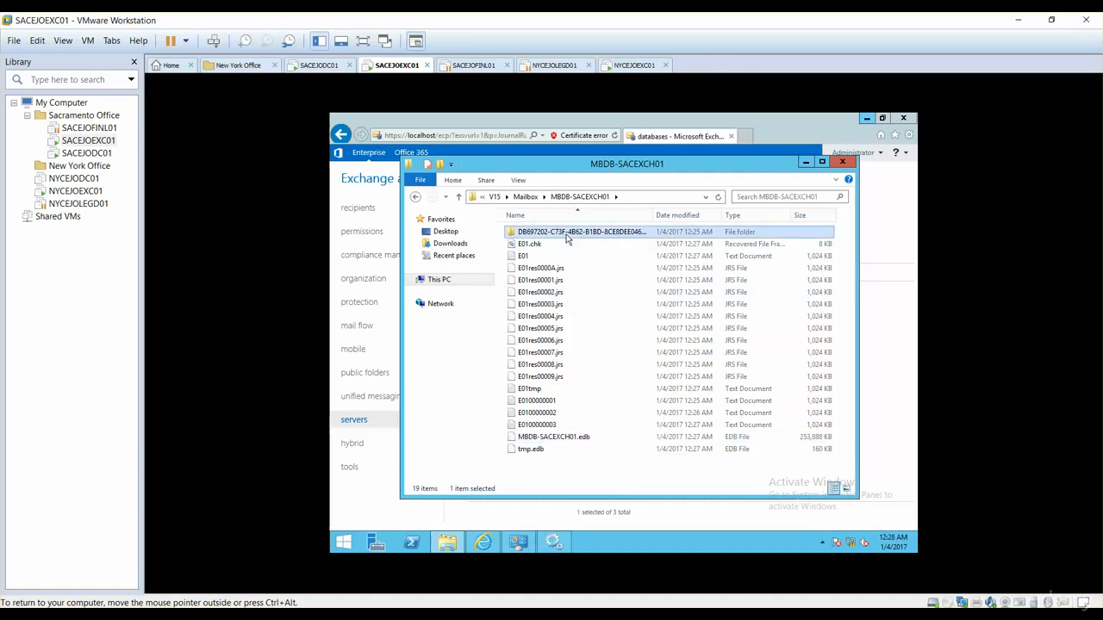
double_click(566, 237)
left_click(415, 198)
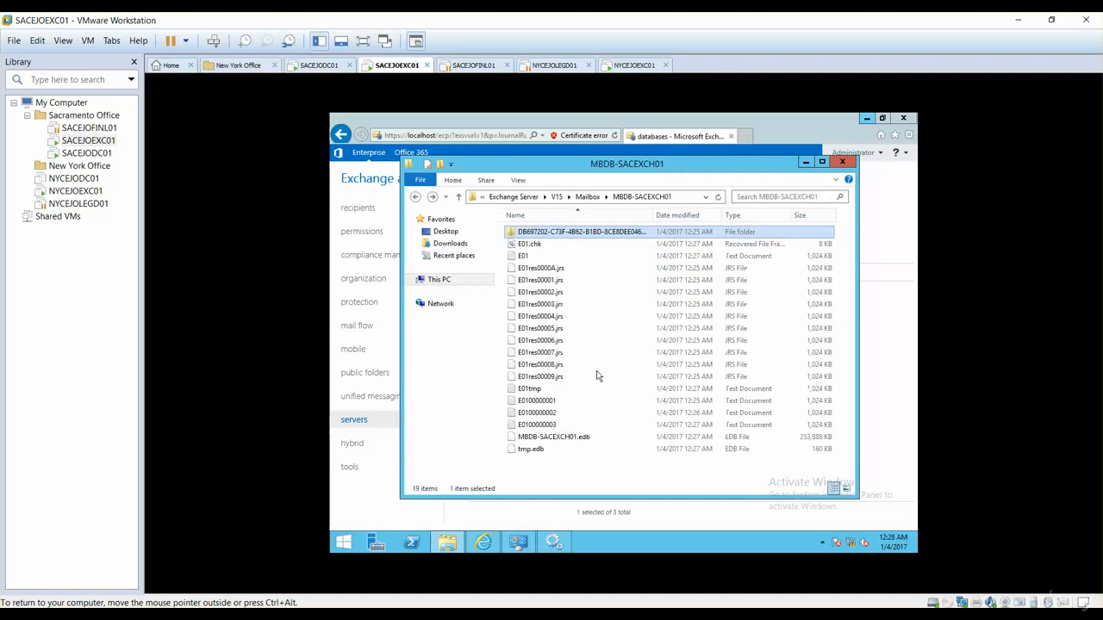
Try to open the E01 transaction log in Notepad, and close Notepad.
left_click(534, 258)
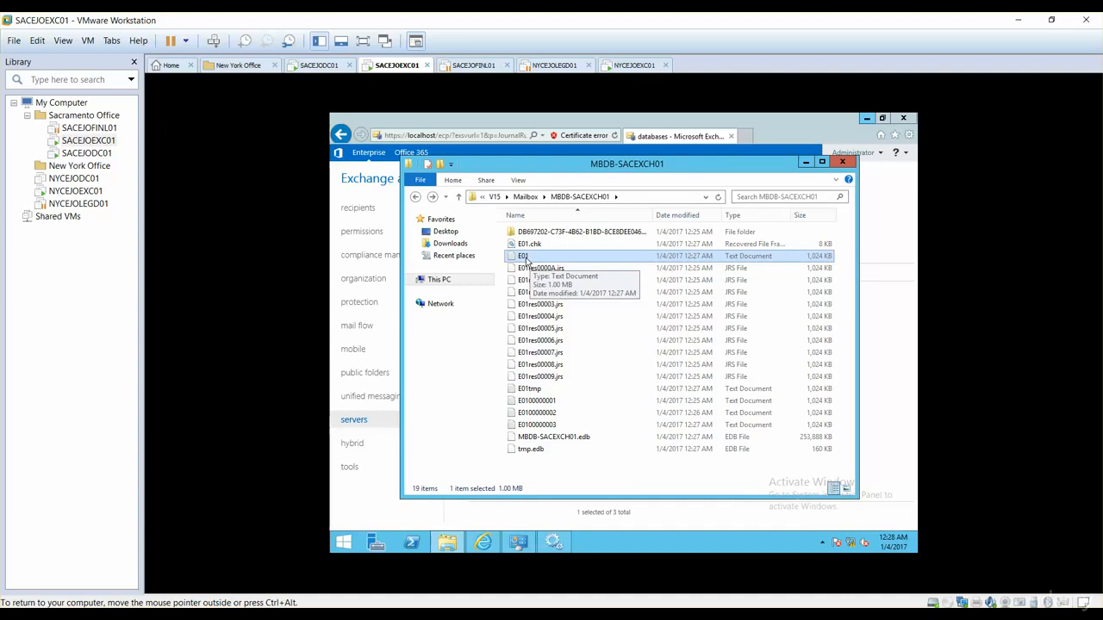
double_click(528, 260)
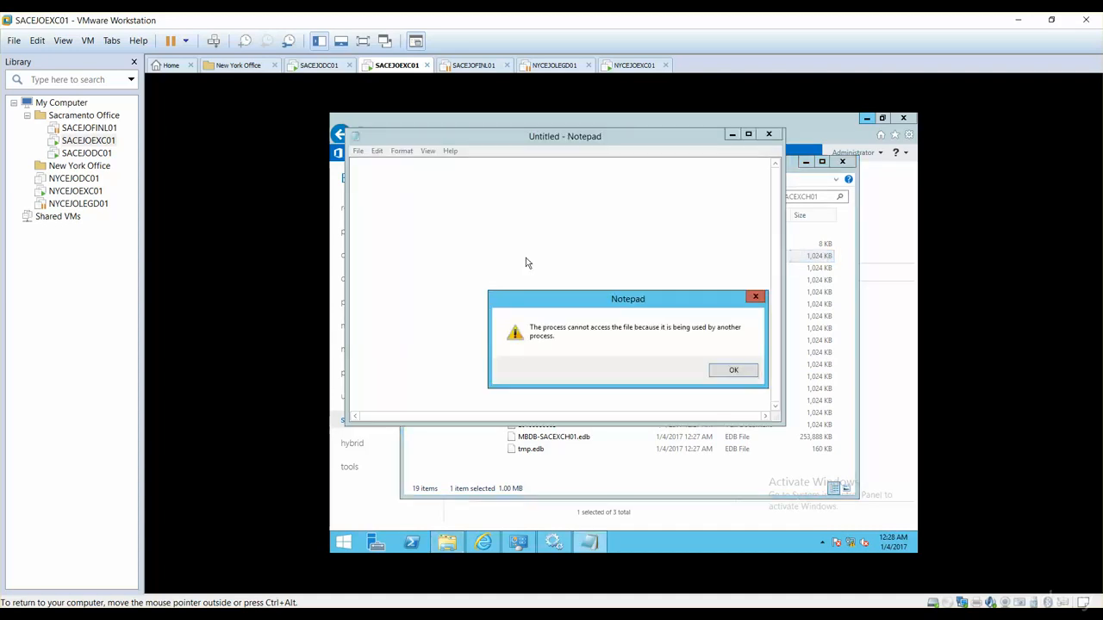
left_click(733, 371)
left_click(767, 134)
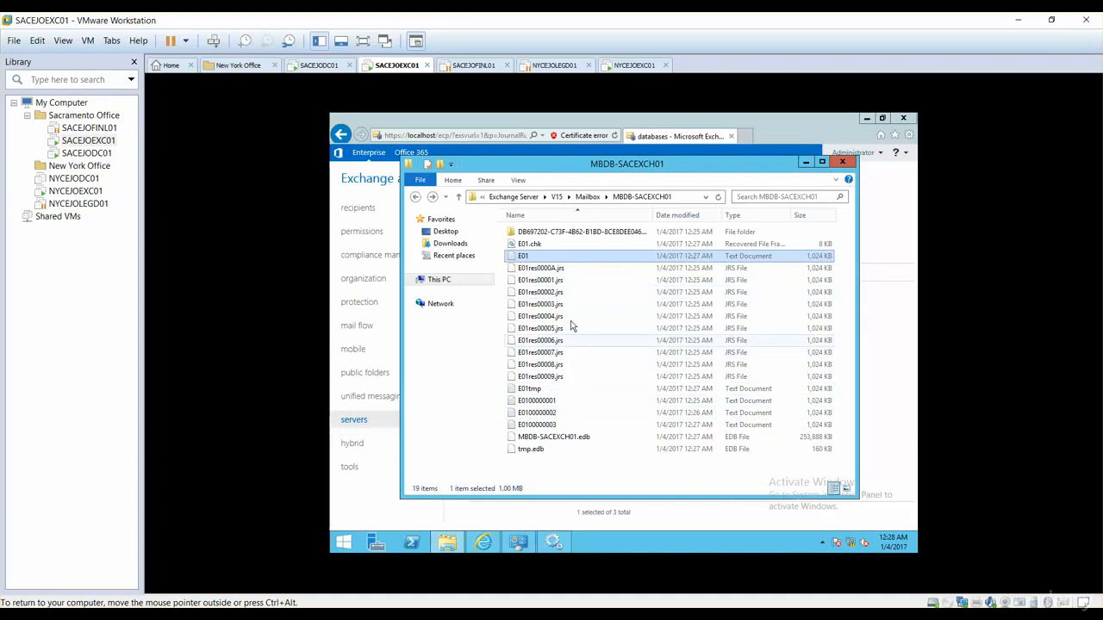
left_click(415, 197)
double_click(556, 244)
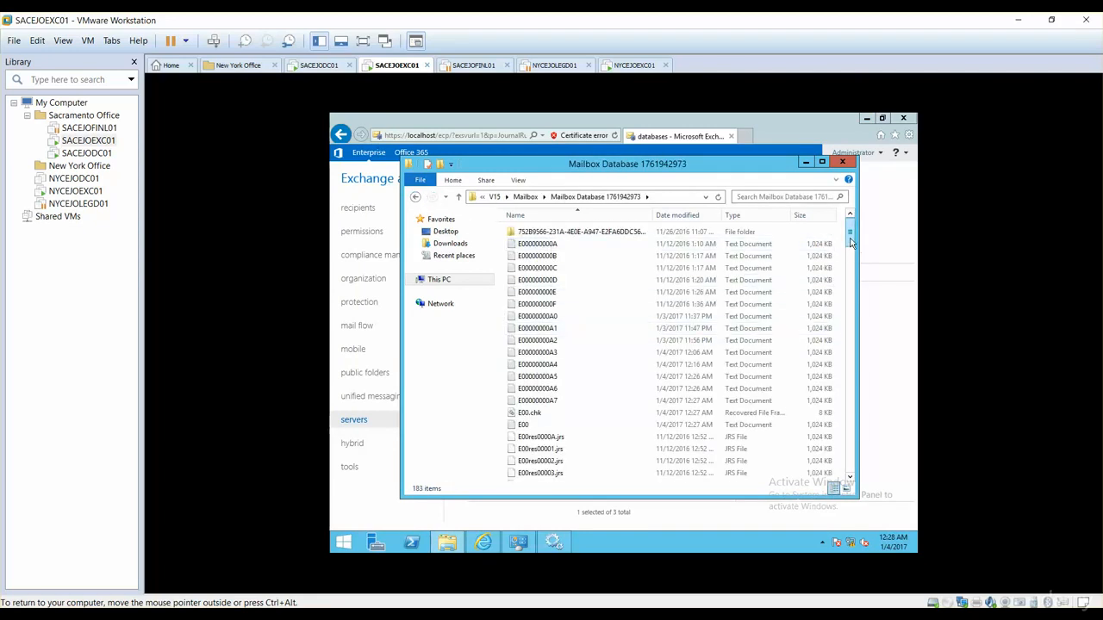
left_click_drag(852, 241, 882, 475)
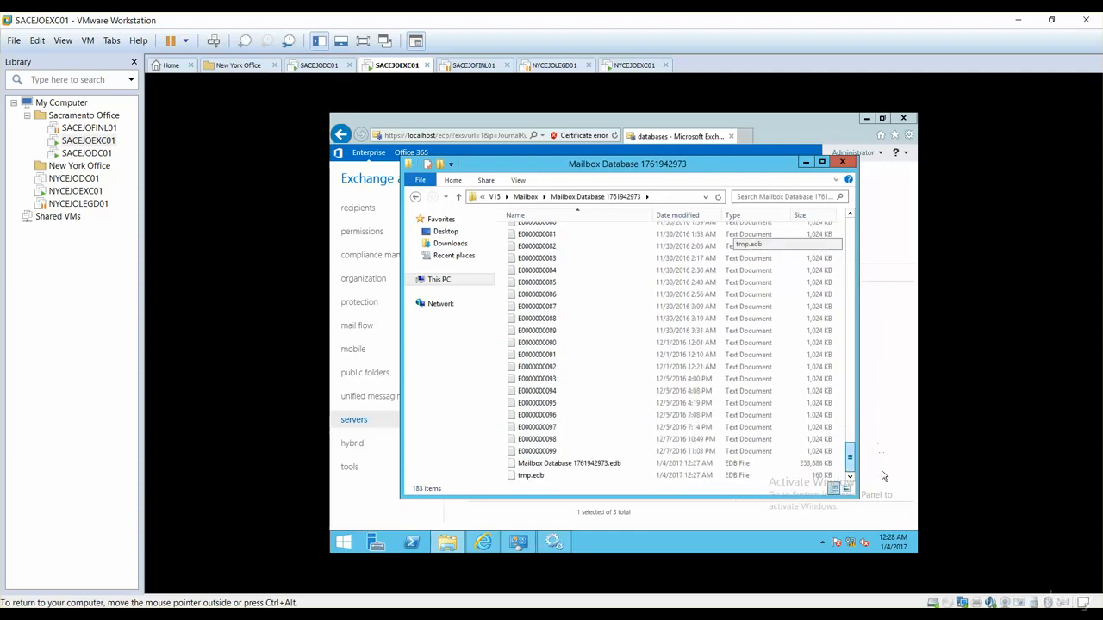
left_click(616, 469)
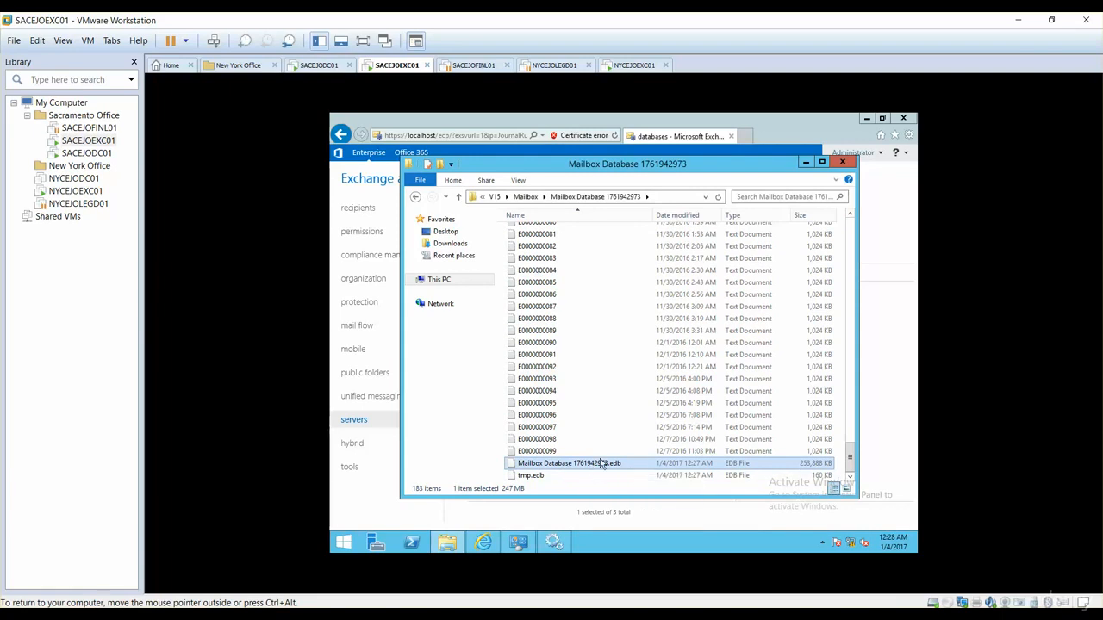
left_click(415, 198)
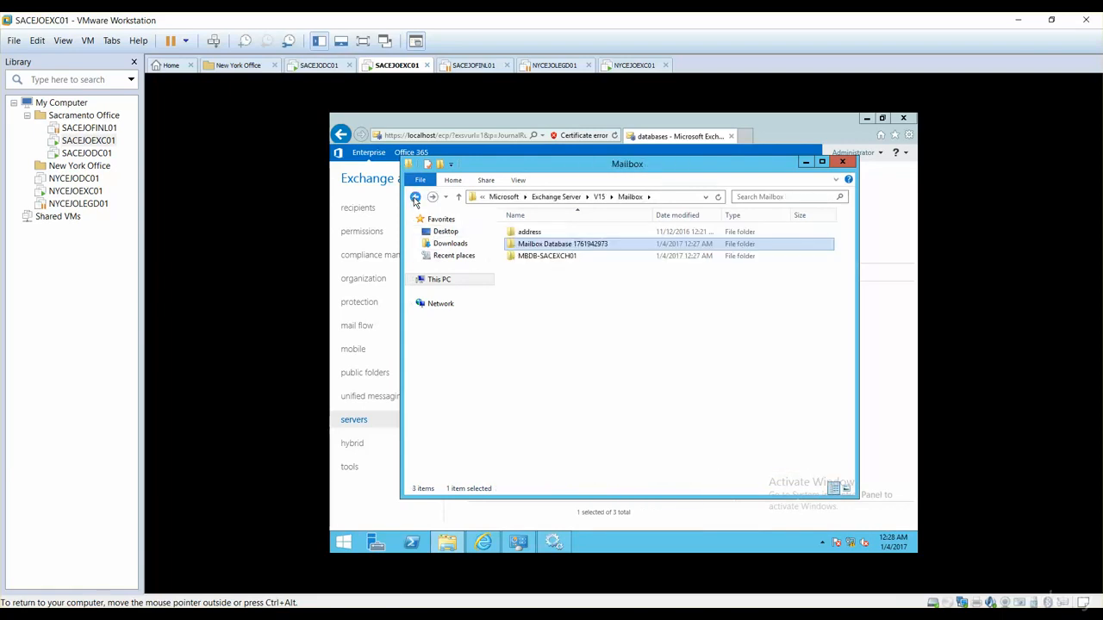
Look into the address folder and recheck the MBDB-SACEXCH01 folder, and close File Explorer to return to the databases list.
double_click(533, 233)
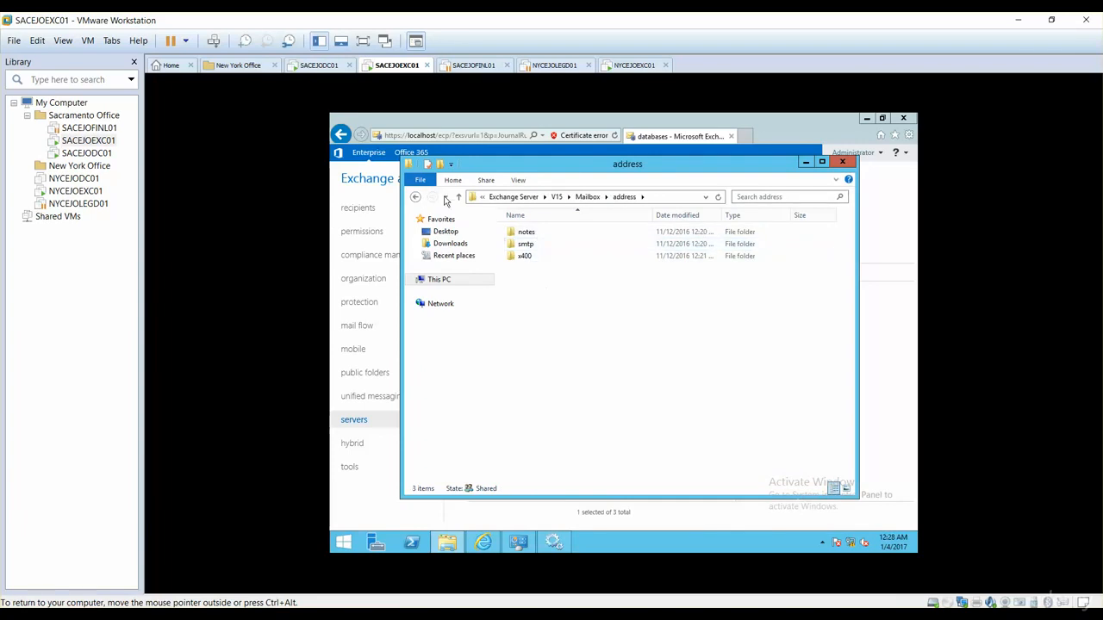
left_click(415, 198)
double_click(546, 257)
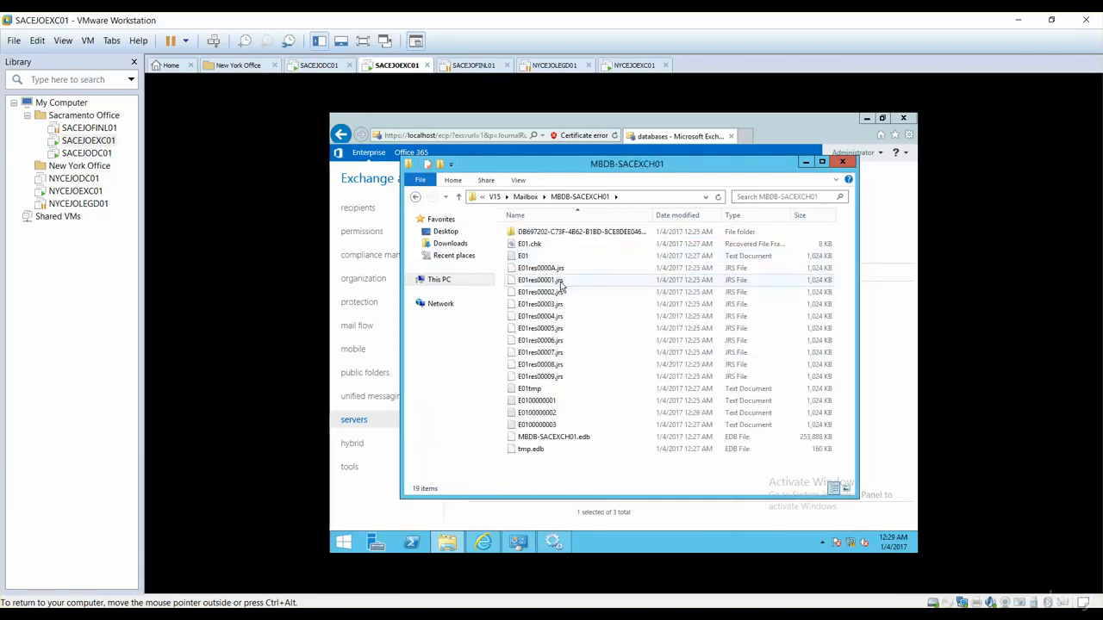
left_click(414, 198)
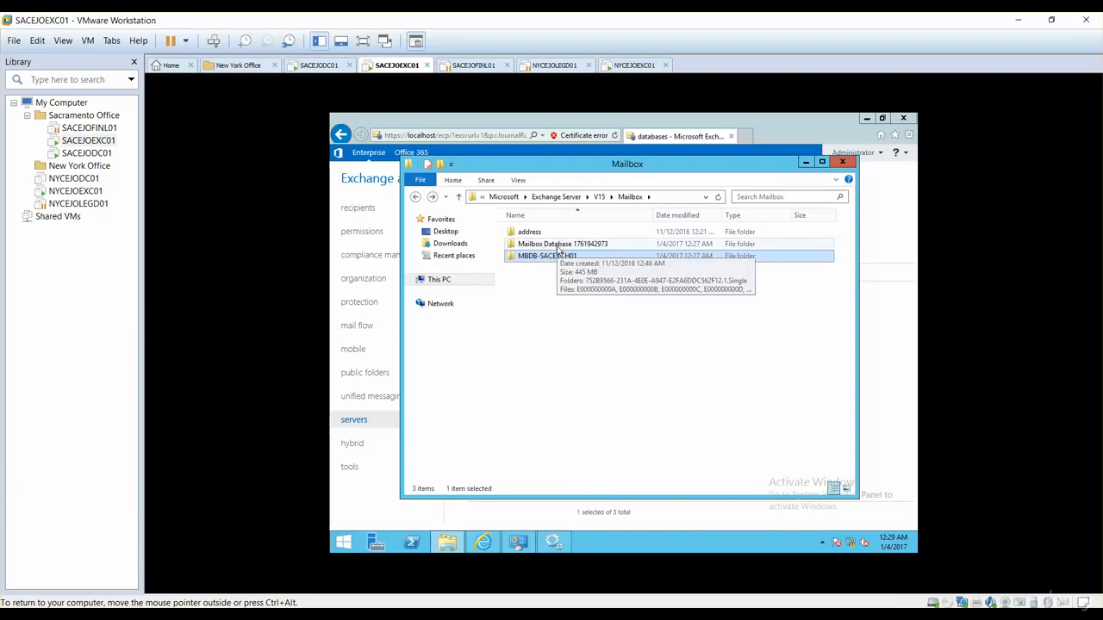
left_click(842, 164)
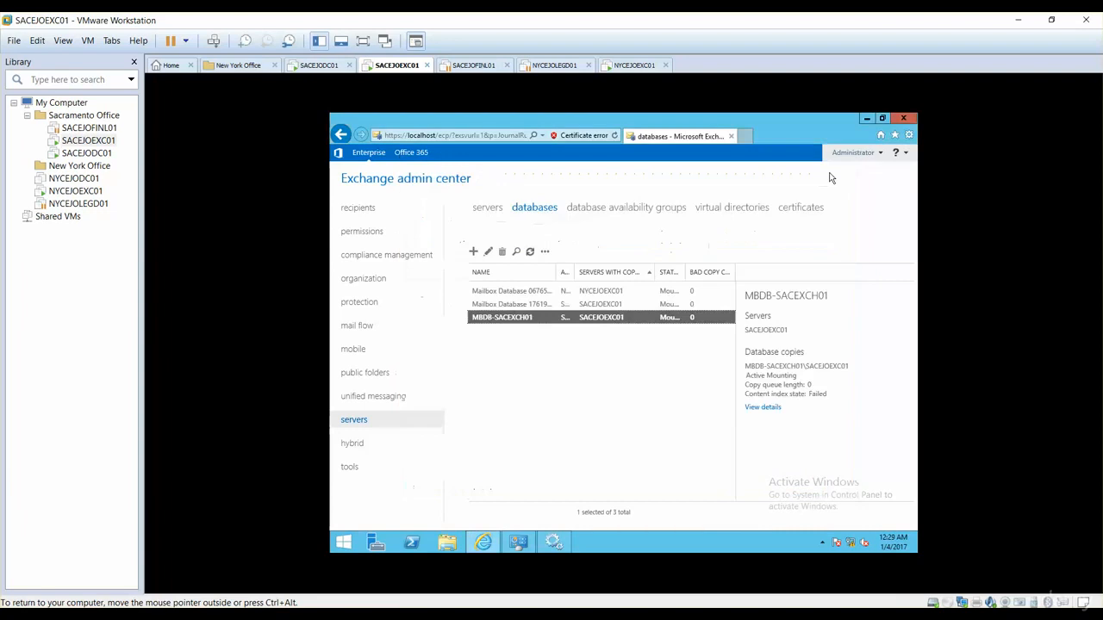